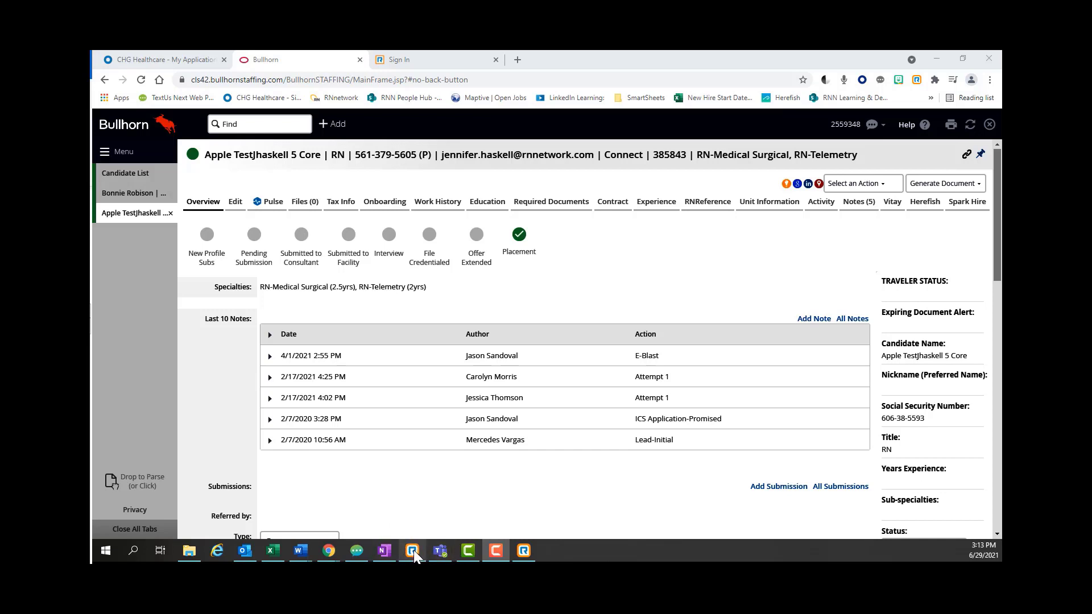
- Open the RingCentral Phone app's voicemail list from the Windows taskbar
click(414, 551)
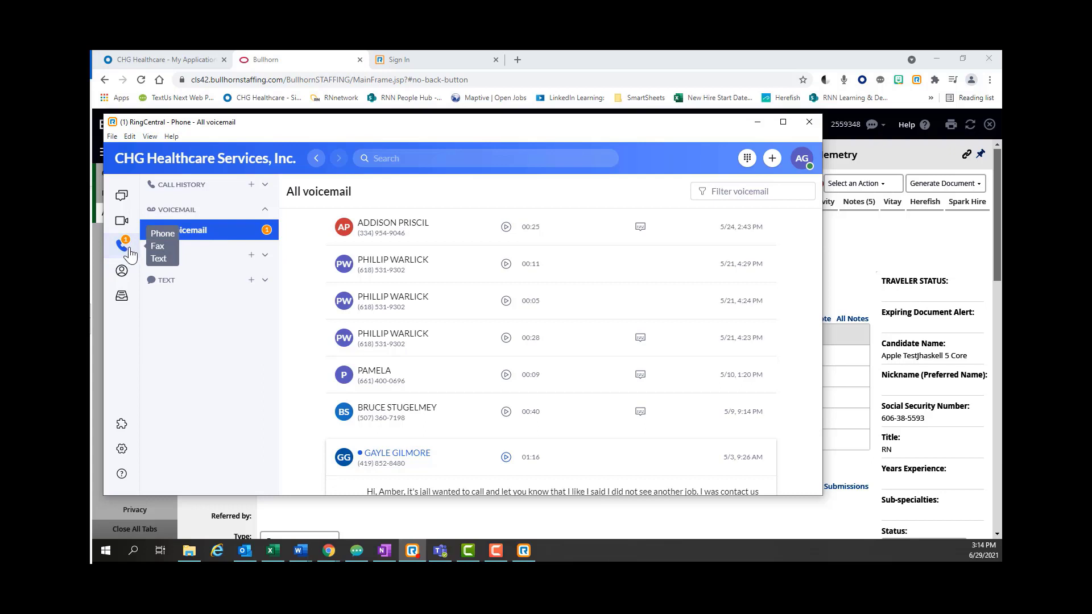
- Switch to the RingCentral for Google dialer from Chrome's extension toolbar
click(918, 80)
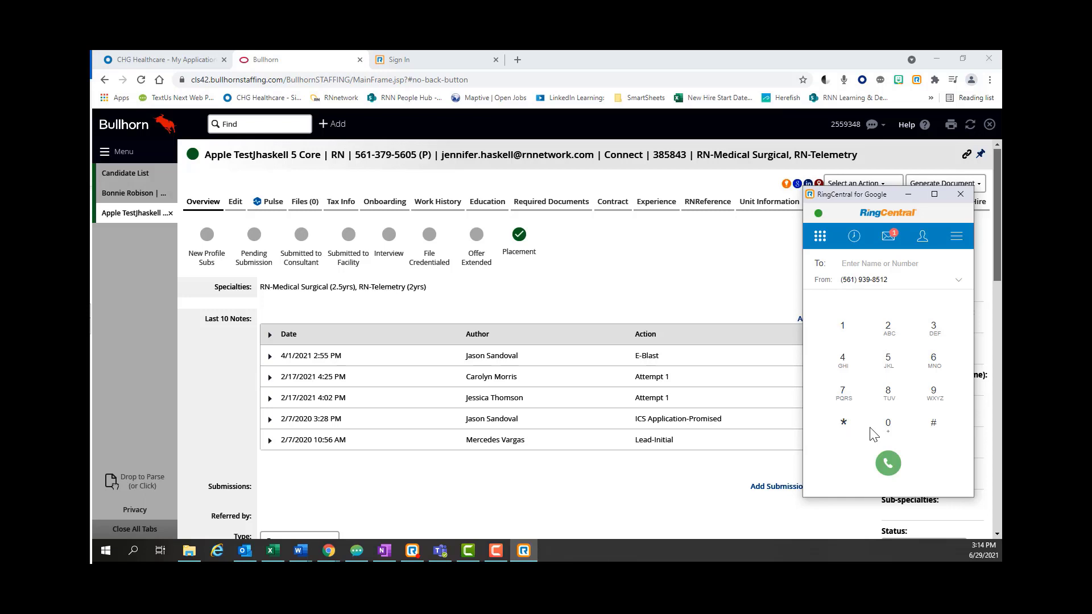
- Minimize the dialer and call the candidate's phone number from their Bullhorn record
click(910, 195)
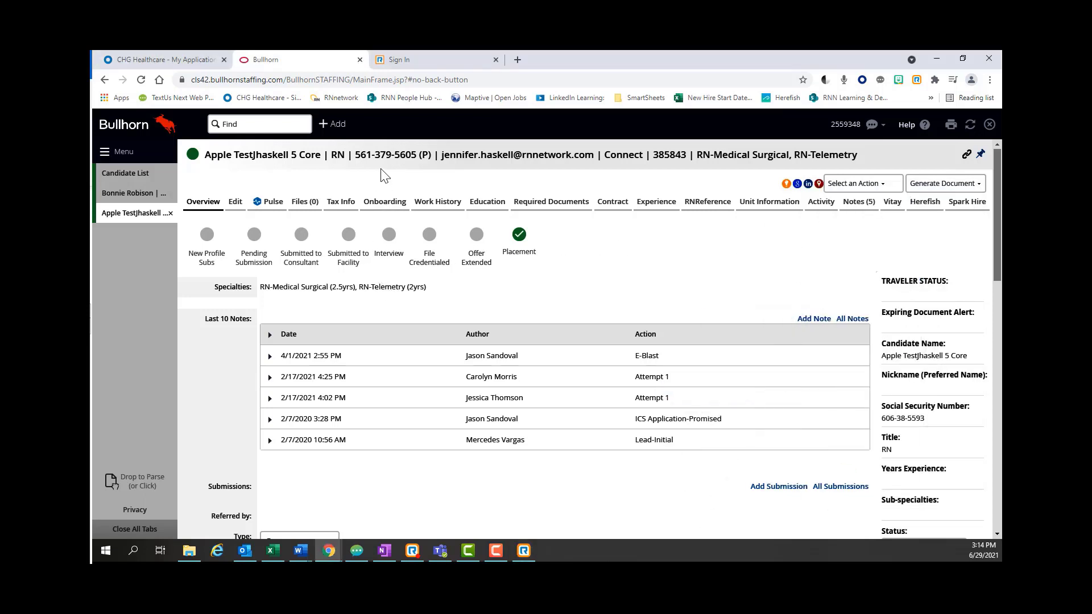
mouse_move(380, 154)
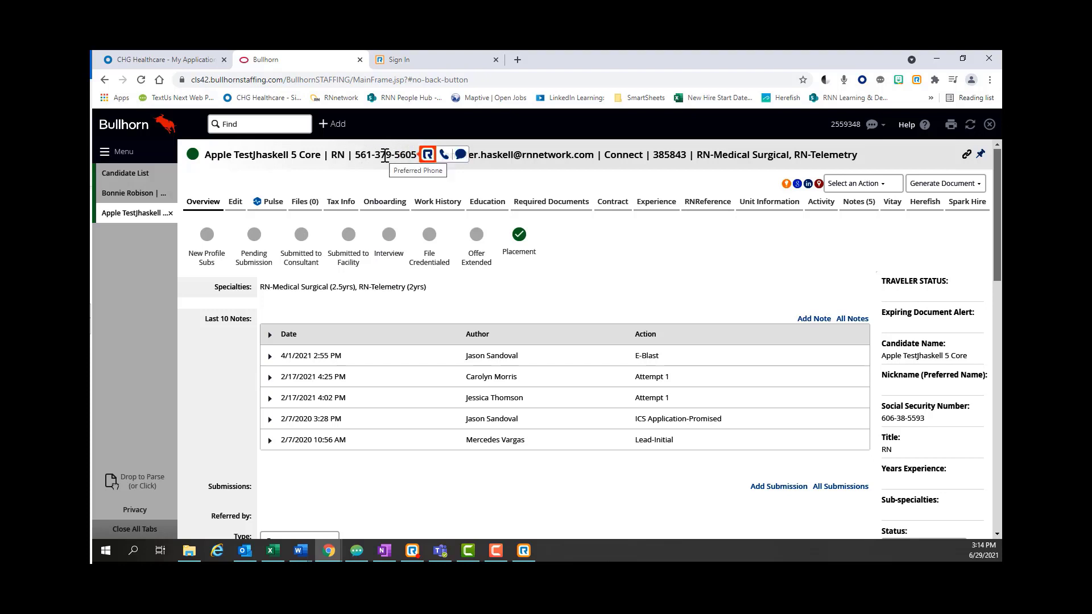
click(444, 161)
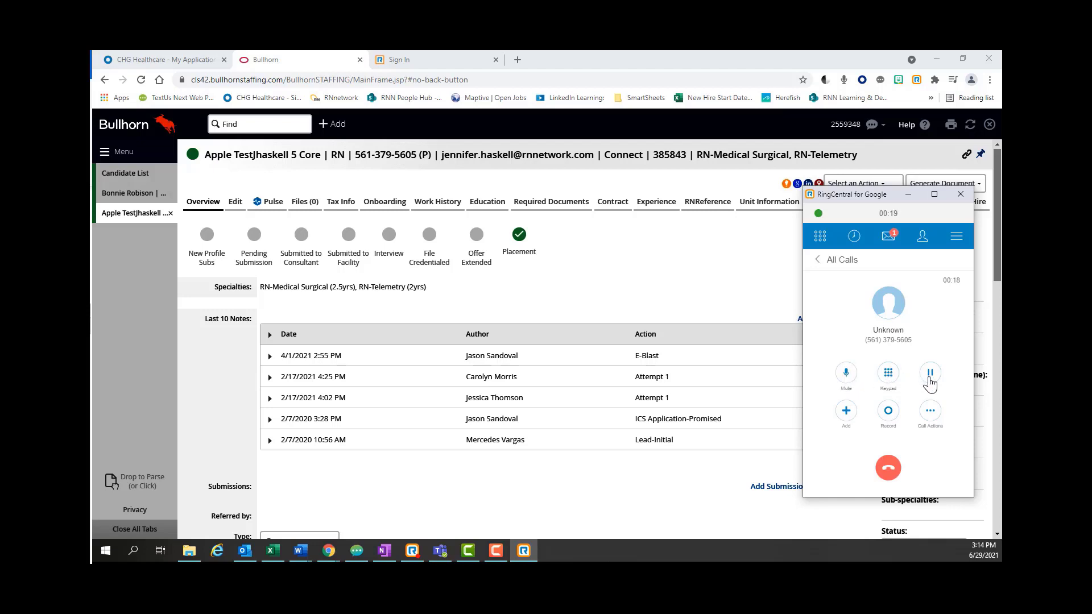
- Check the in-call Keypad and Add options, then start transferring the call
click(891, 378)
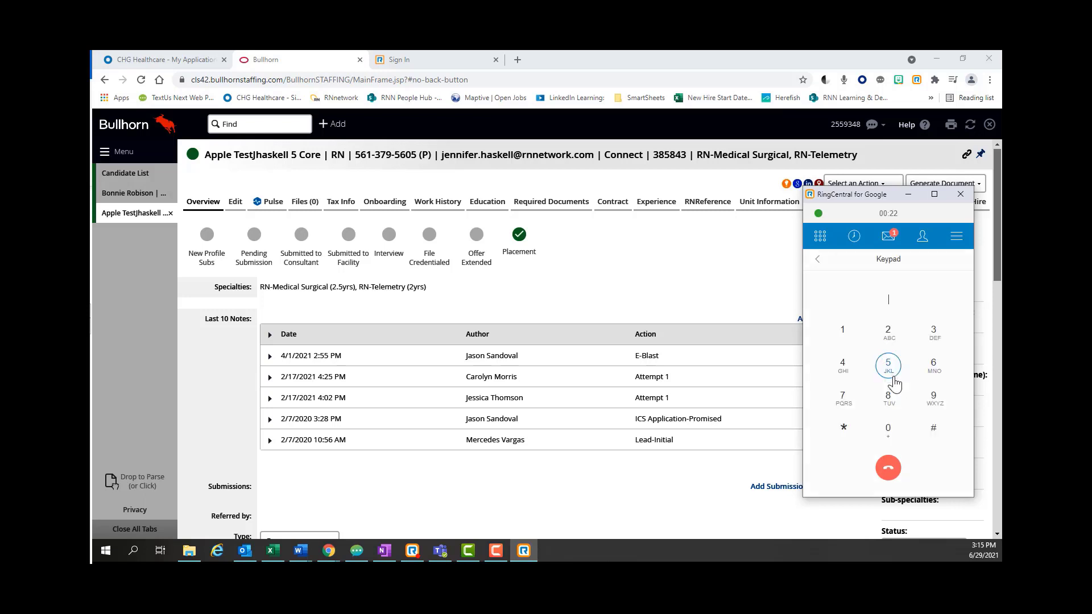
click(819, 263)
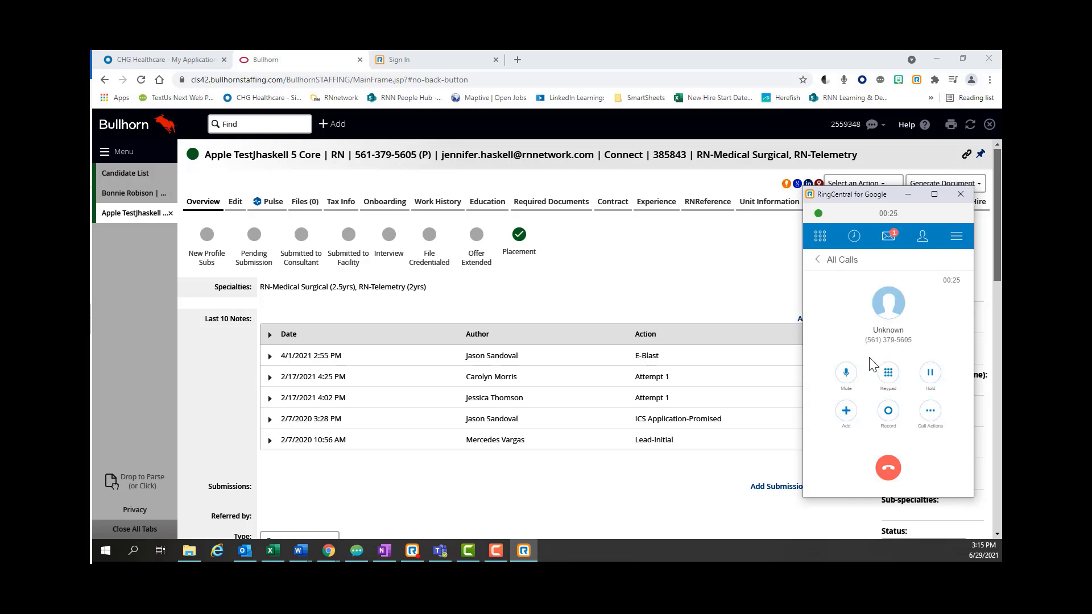
click(848, 419)
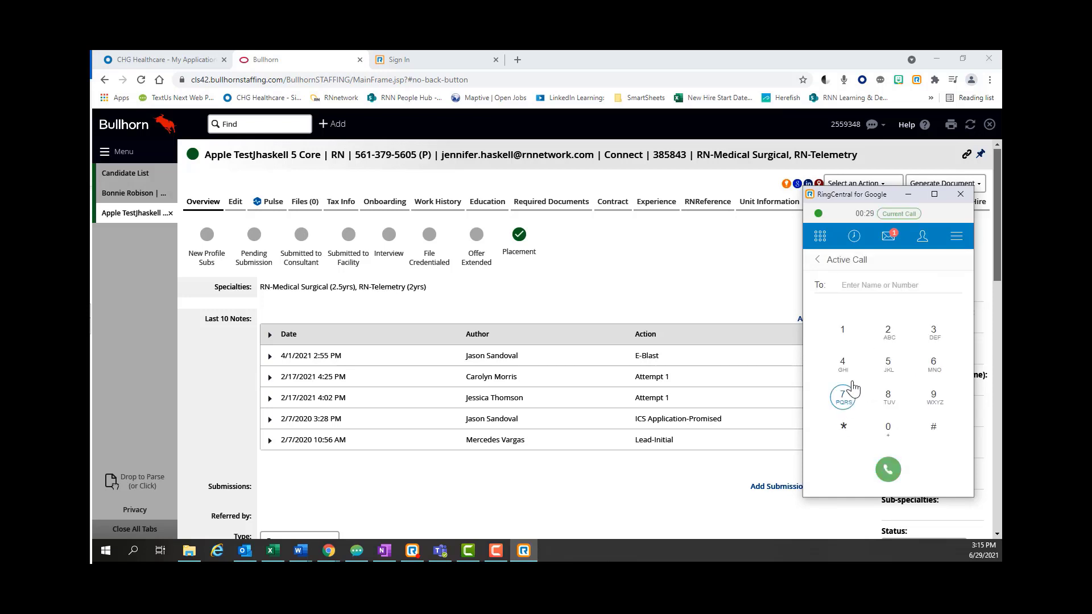
click(818, 261)
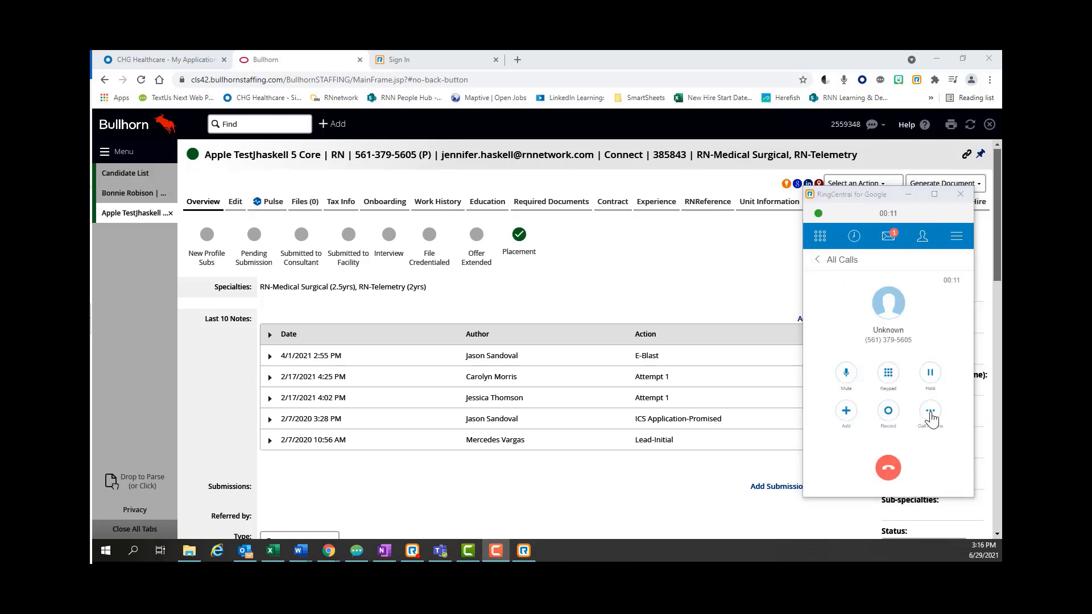
click(930, 412)
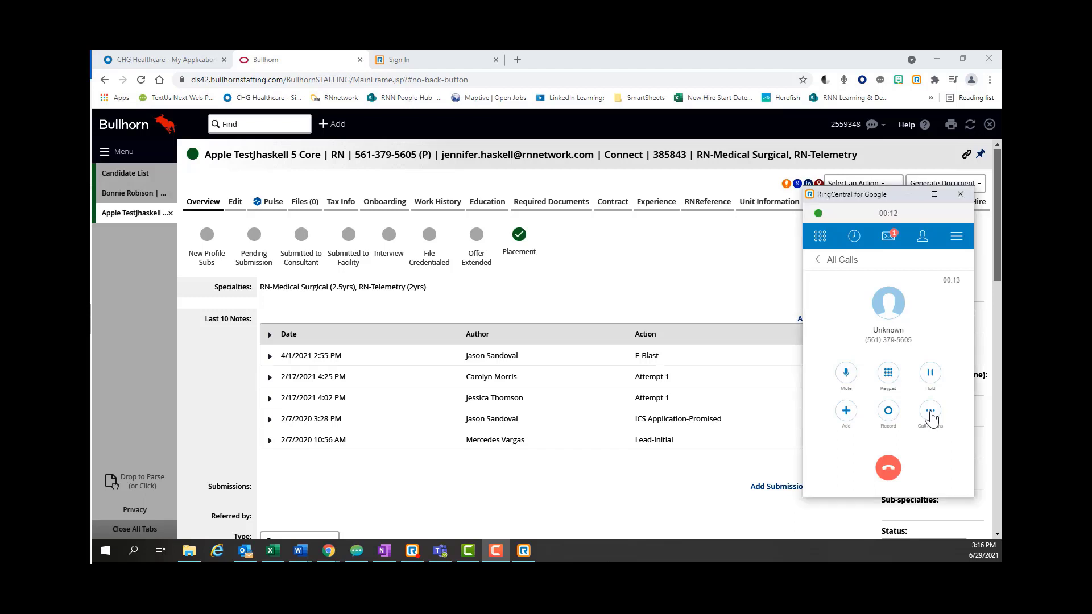
click(931, 359)
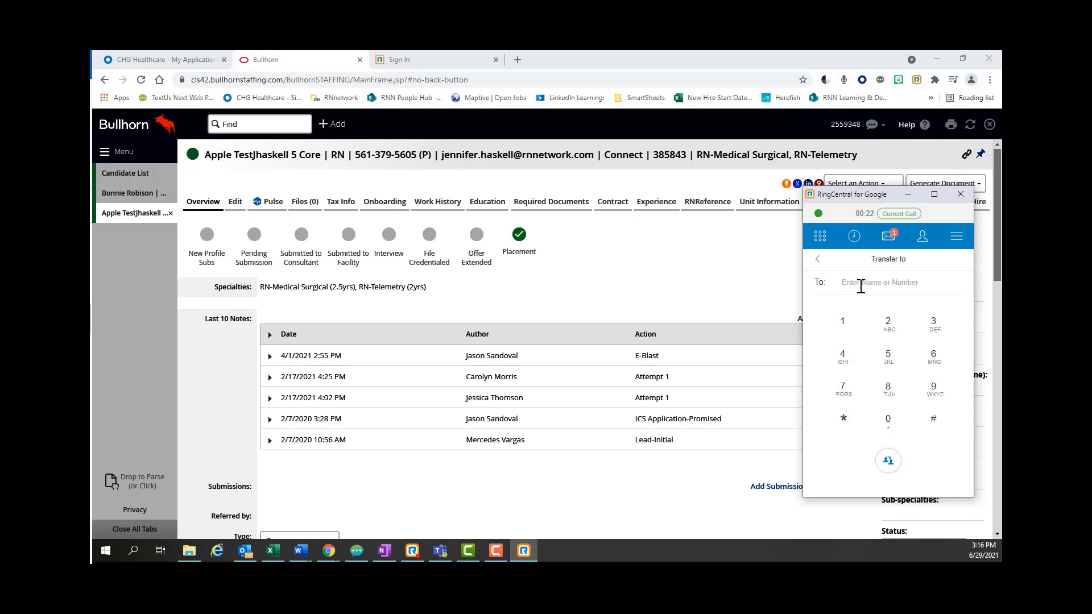
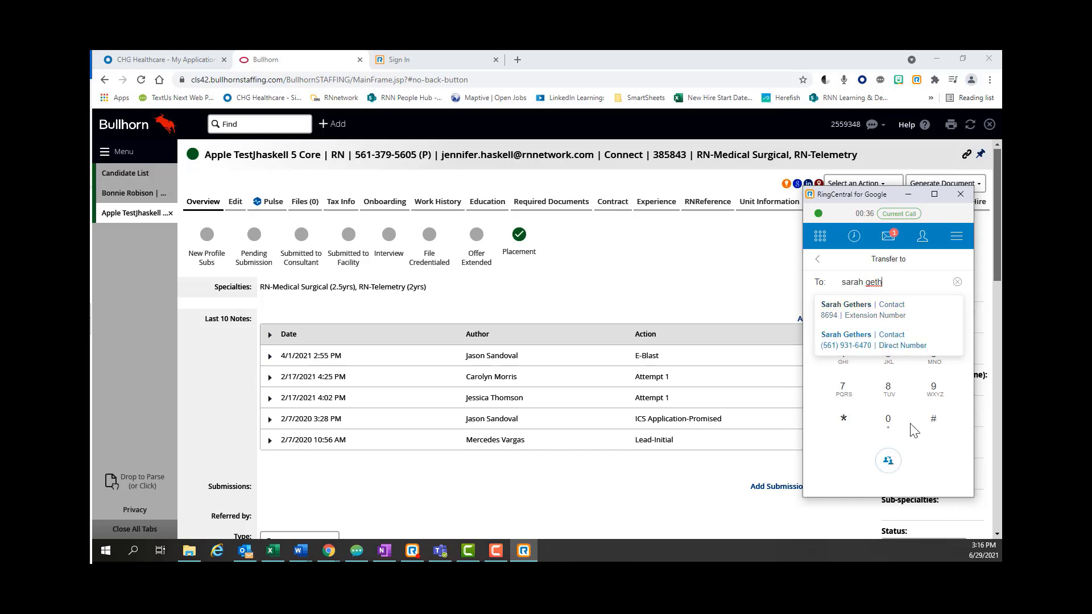
- Search for a colleague as the transfer recipient, cancel the transfer, and hang up
click(957, 282)
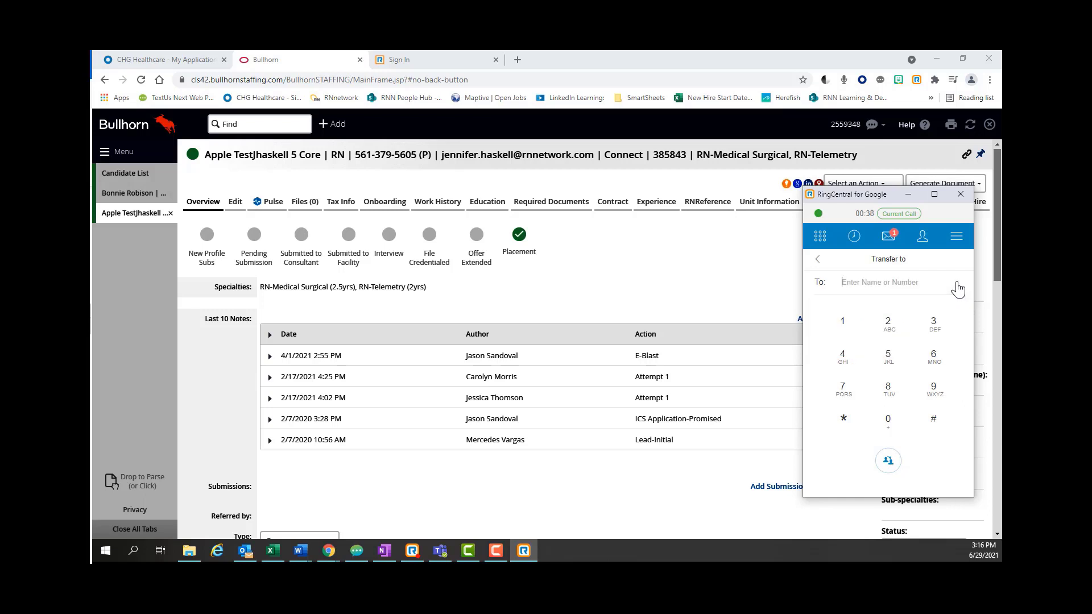
click(899, 214)
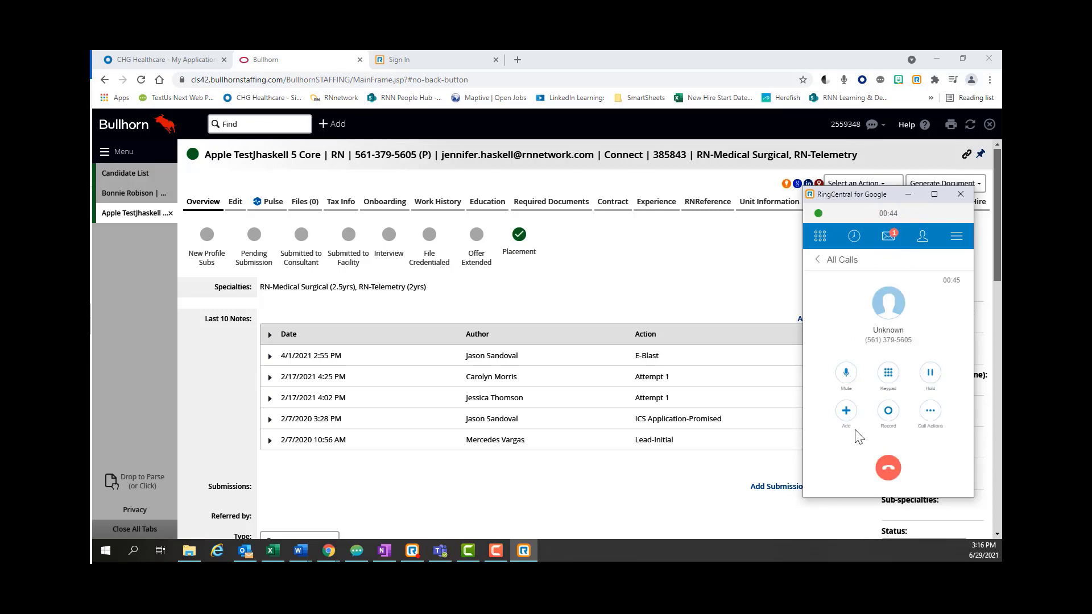
click(888, 470)
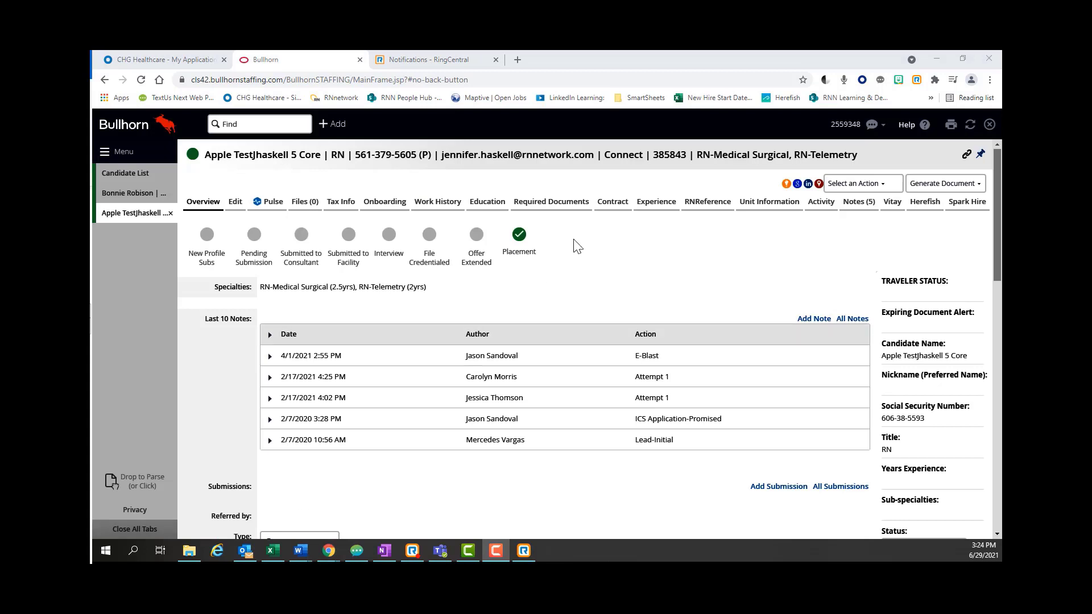
- Call the candidate's number again from the Bullhorn record, then end the call
mouse_move(400, 154)
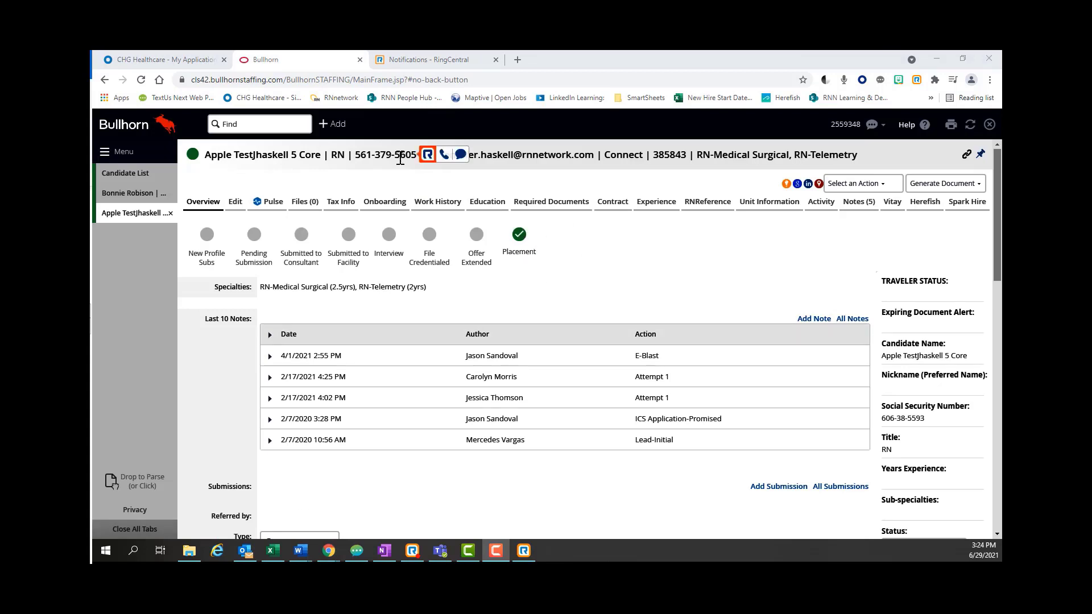
click(443, 156)
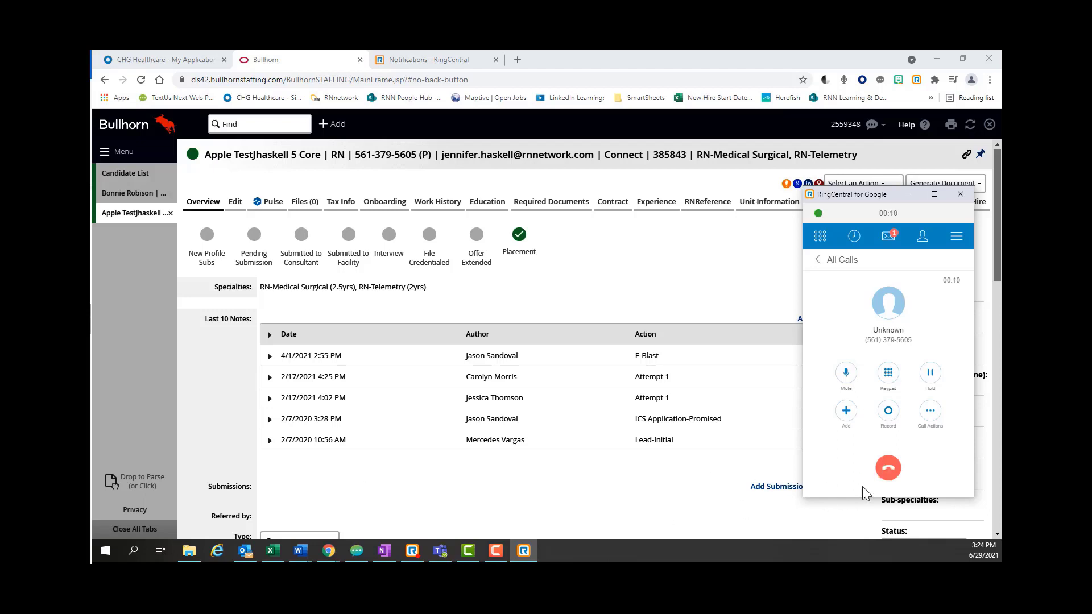
click(891, 468)
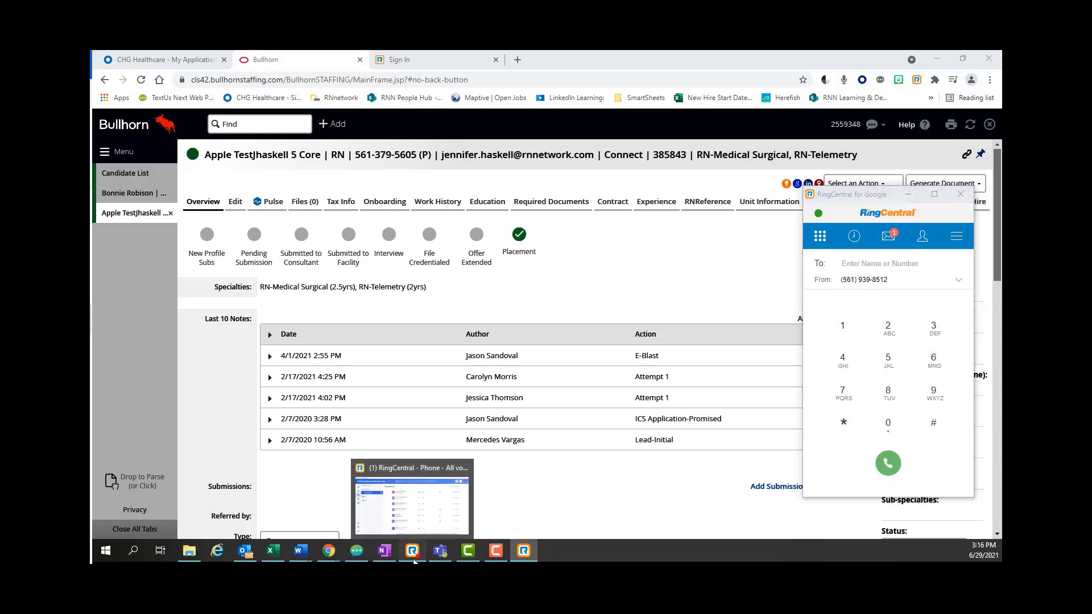
- In the RingCentral Phone app, browse All calls and Missed calls, then return to All voicemail
click(414, 561)
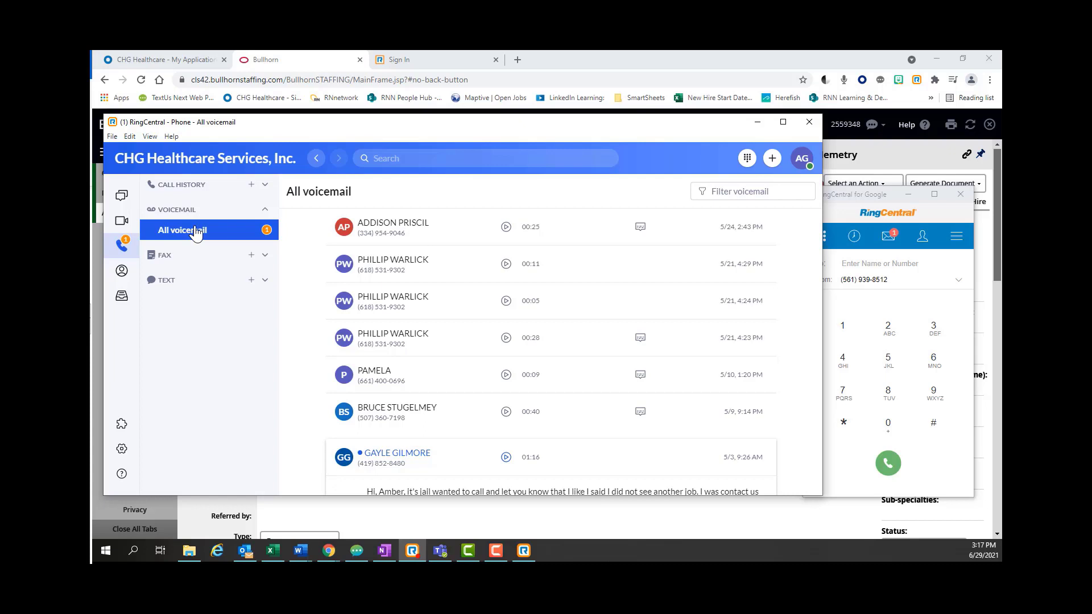
click(193, 185)
click(181, 207)
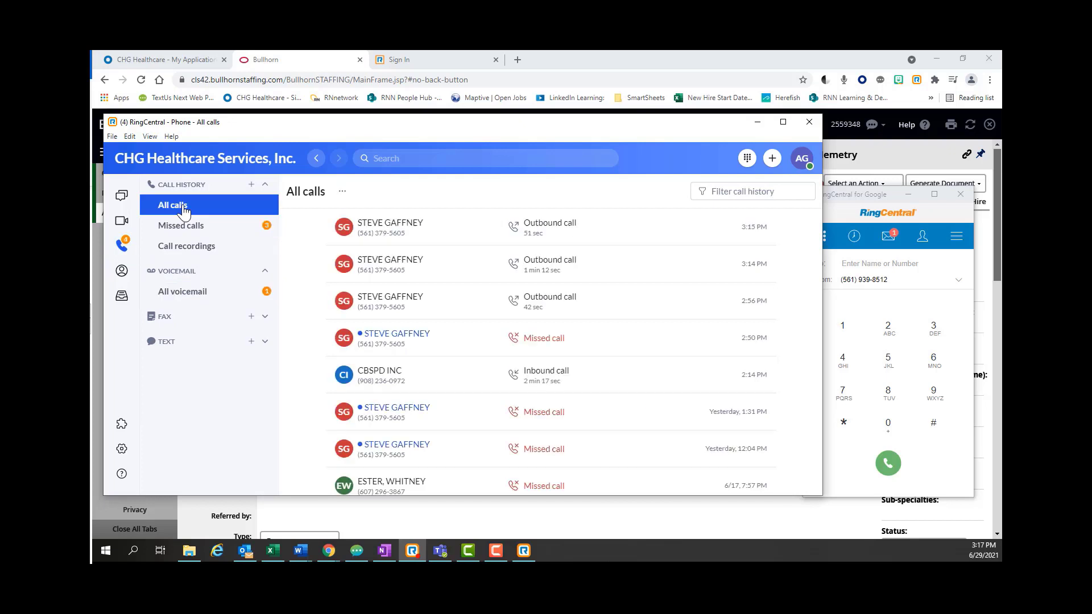
click(188, 228)
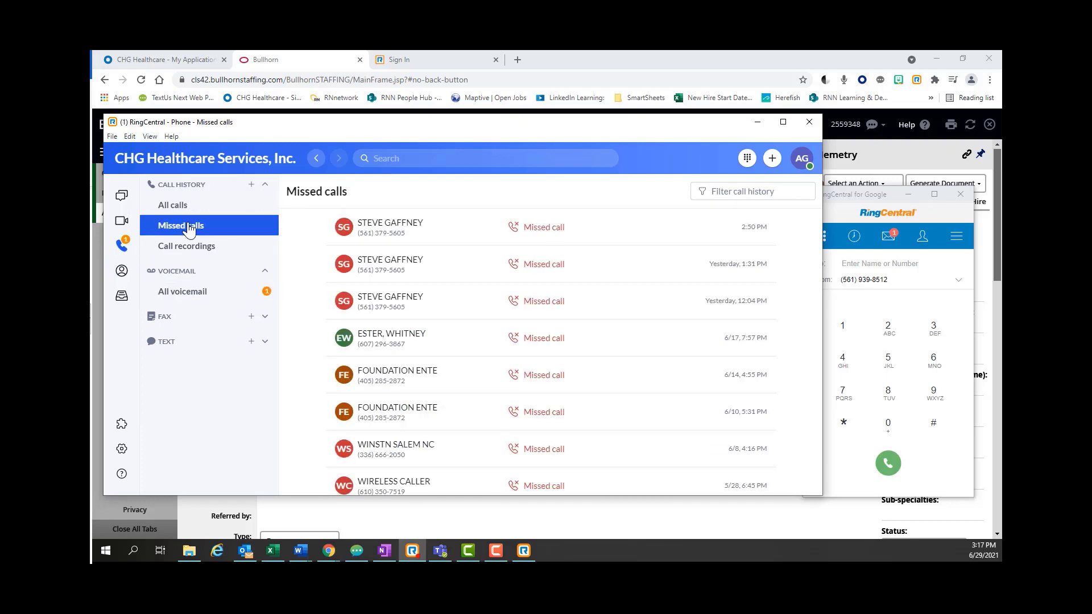
click(178, 294)
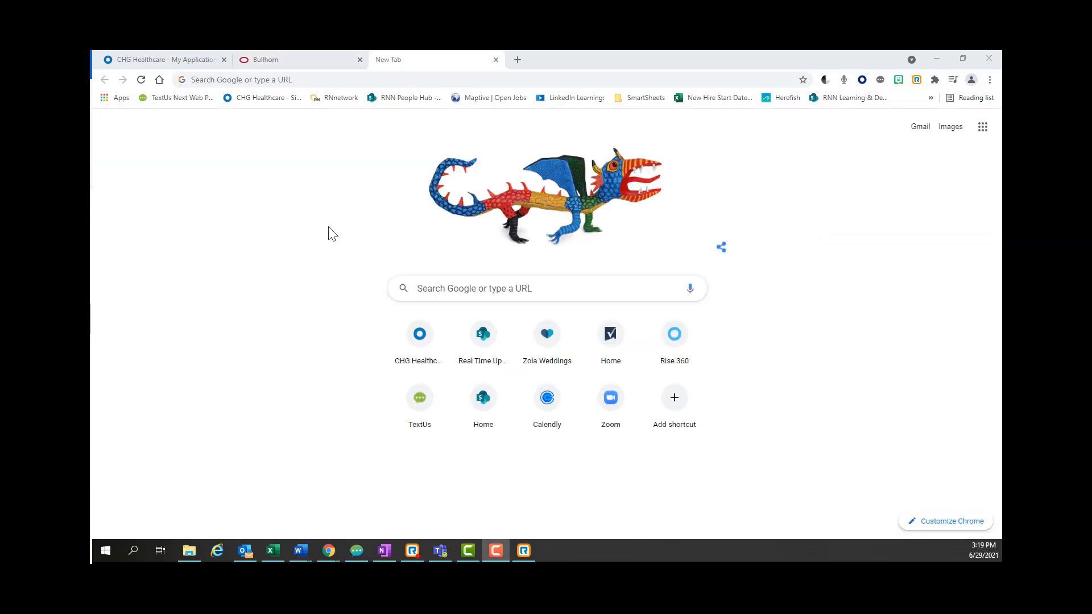
- Go to service.ringcentral.com and log in using Single Sign-on
click(343, 81)
text(serv)
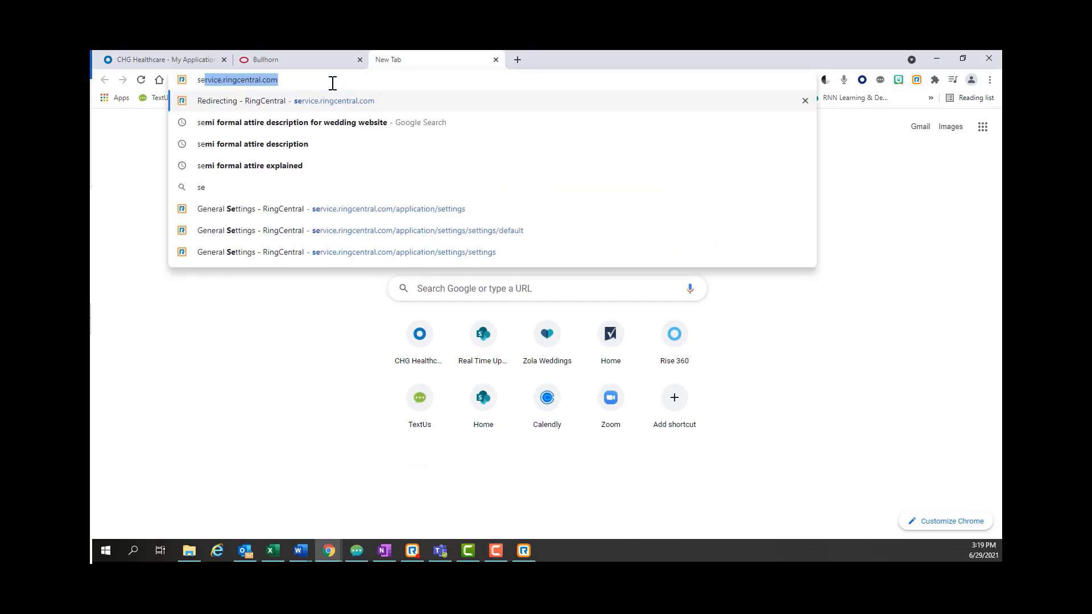
text(ice)
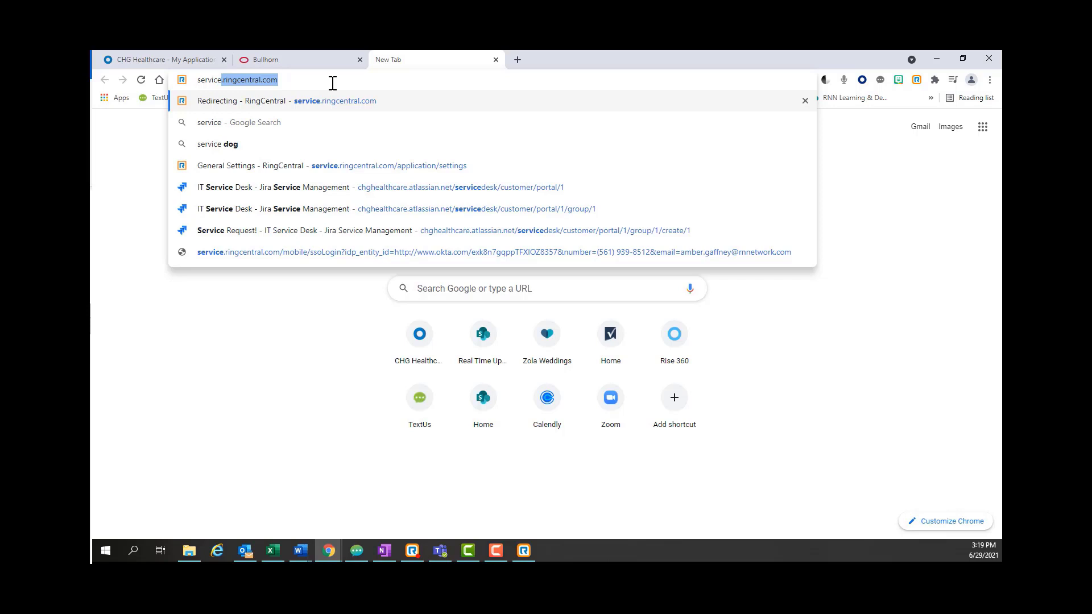
key(Return)
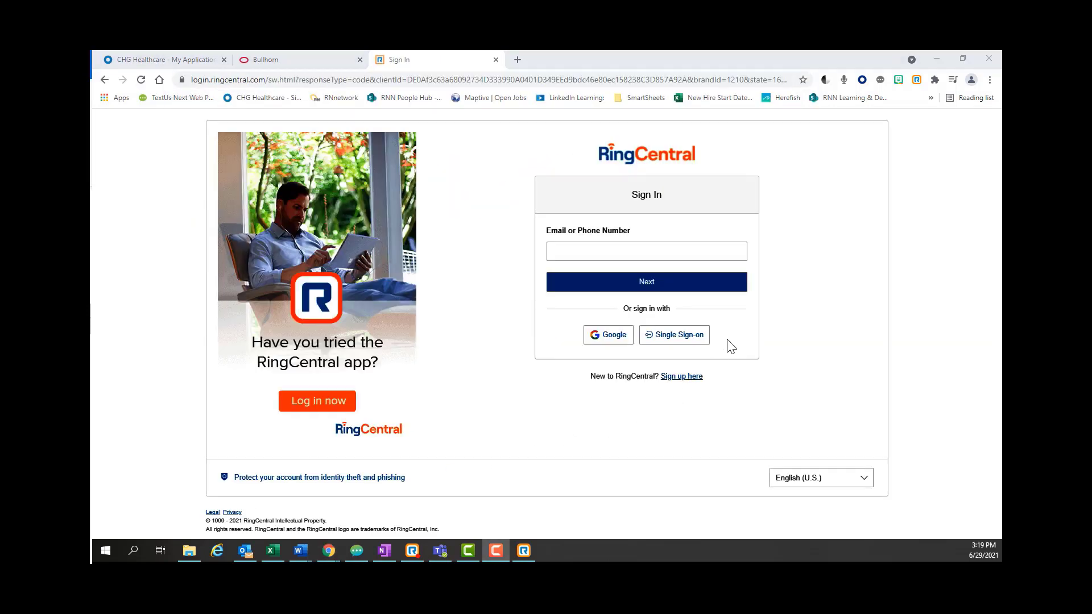
click(691, 339)
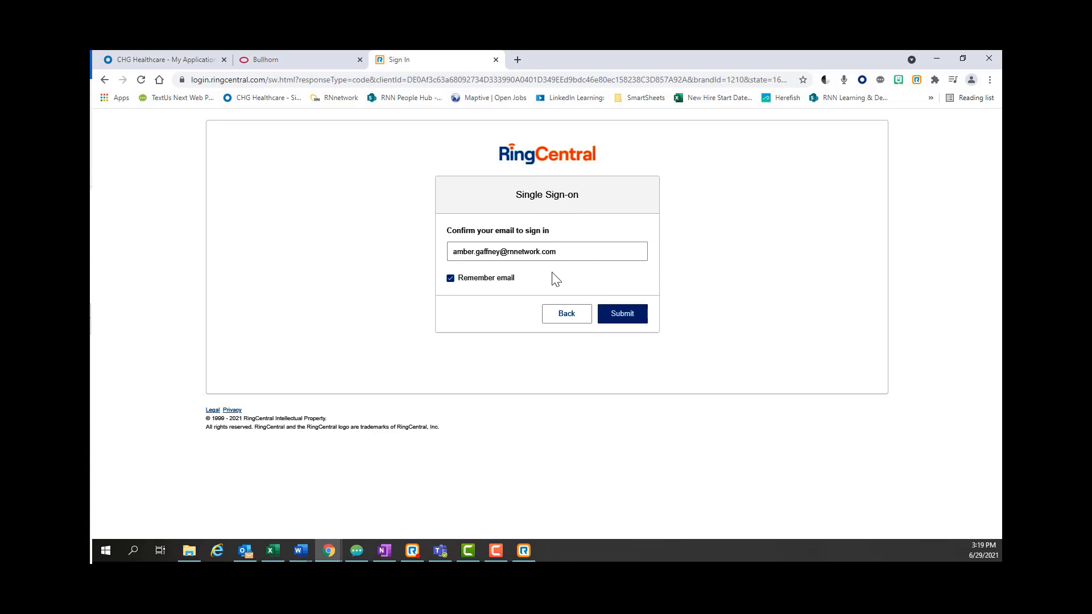
click(615, 319)
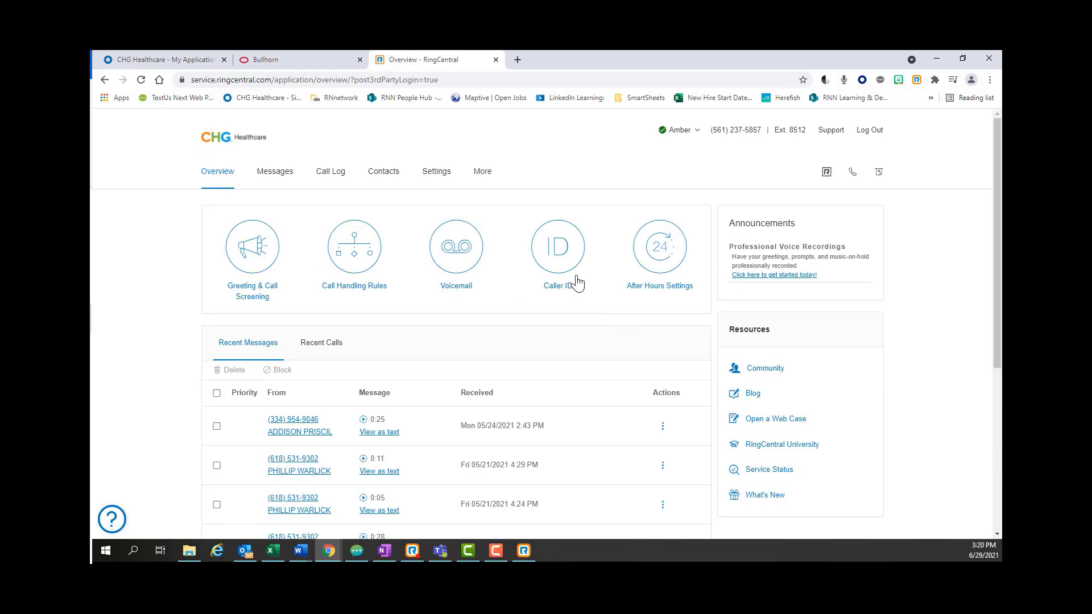
- Open the voicemail settings and set the greeting to Custom
click(458, 252)
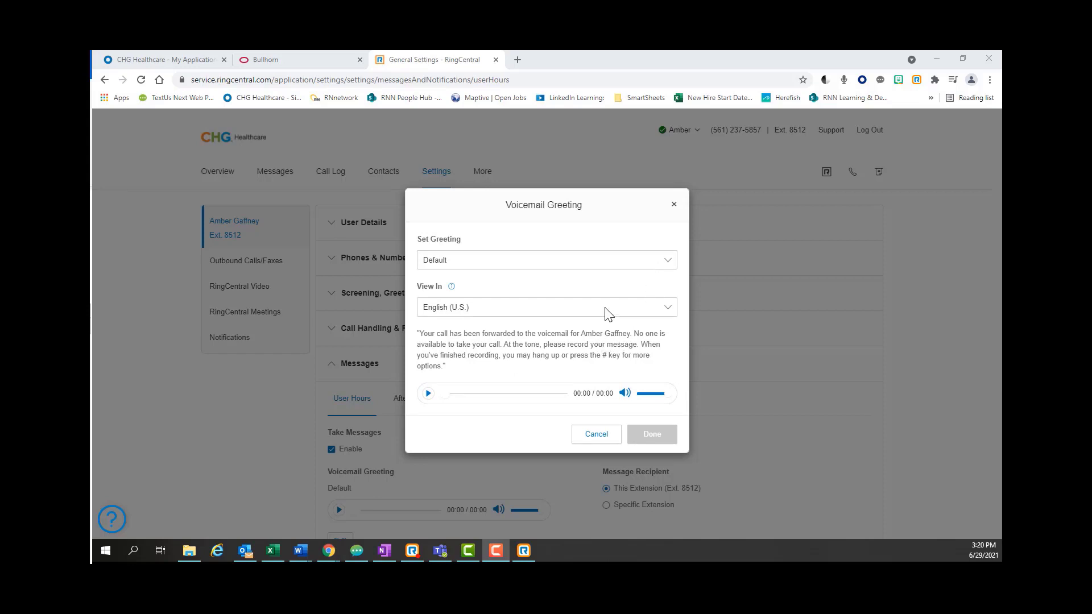
click(613, 262)
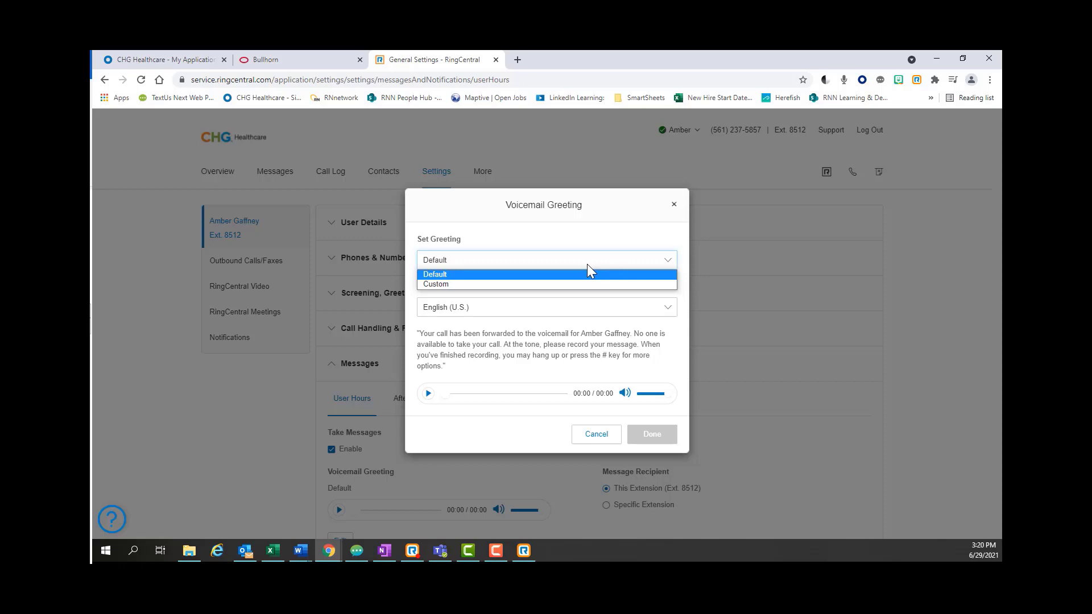
click(578, 284)
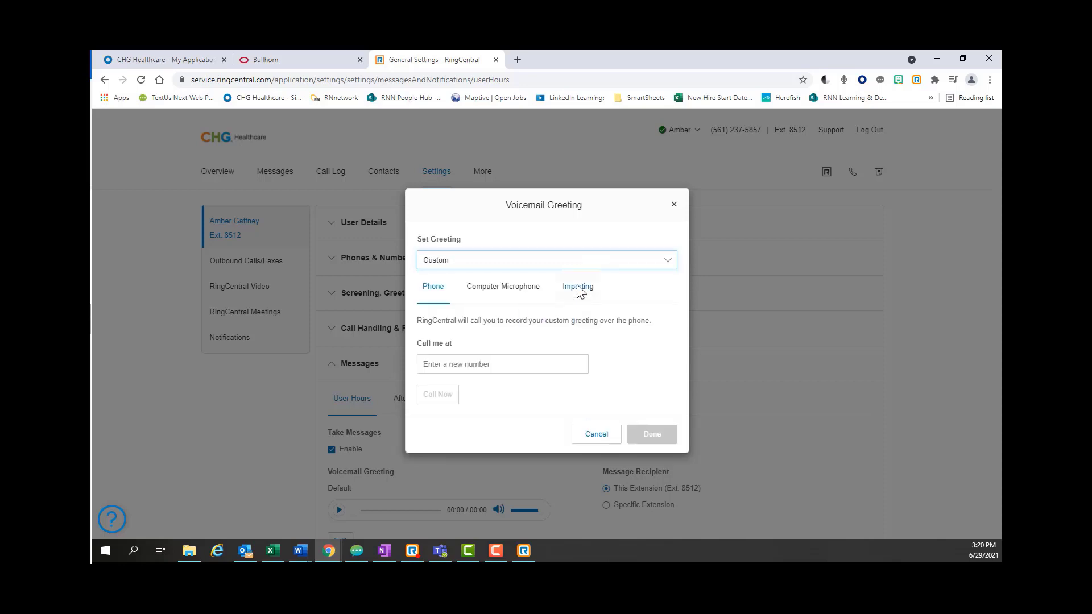
- Record a short custom greeting using the Computer Microphone option
click(472, 366)
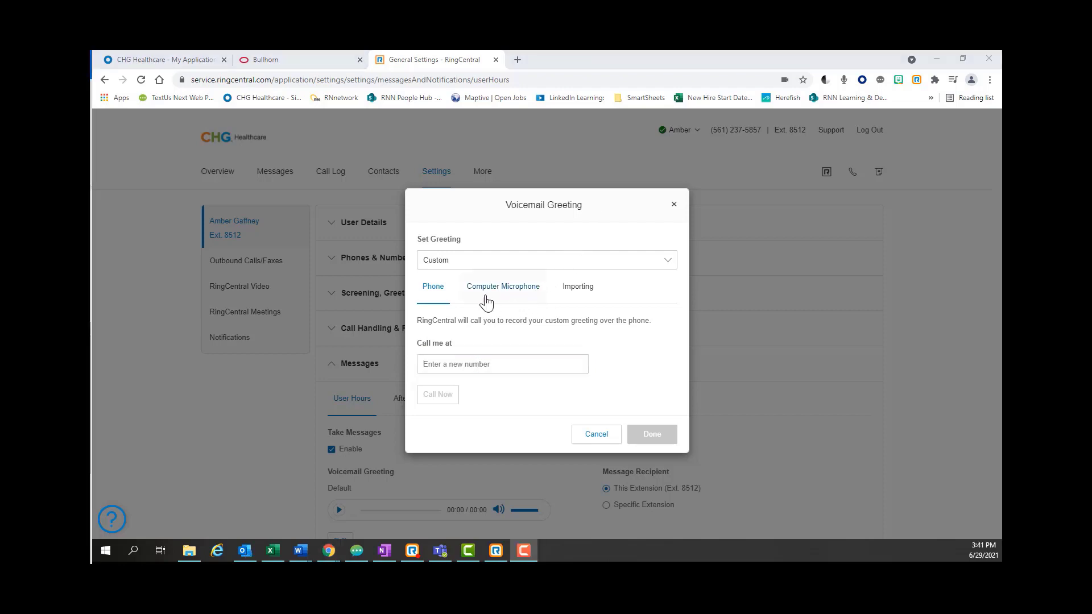
click(507, 292)
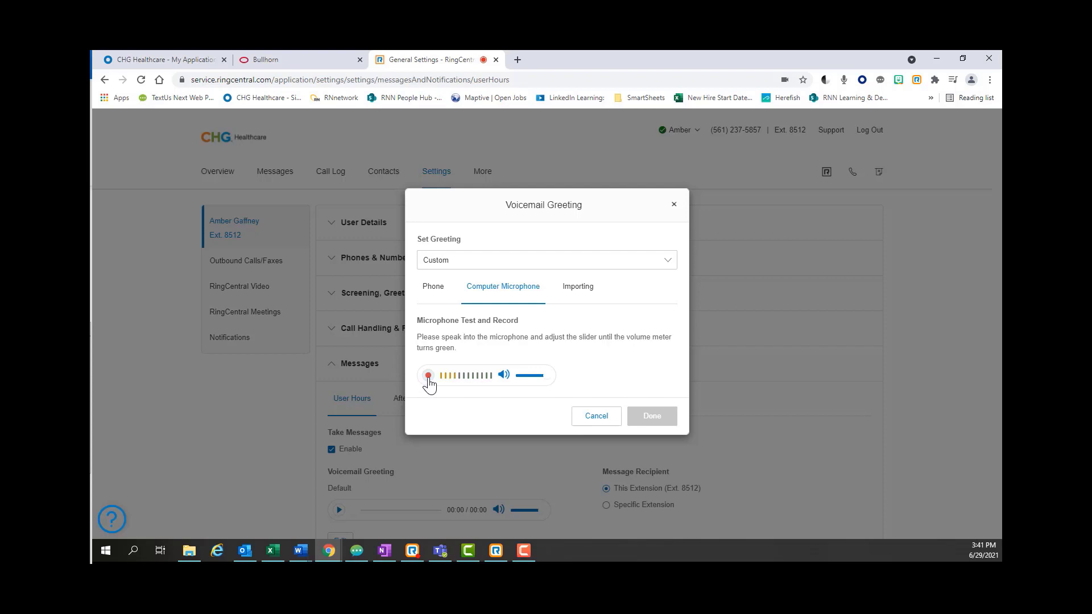
click(428, 377)
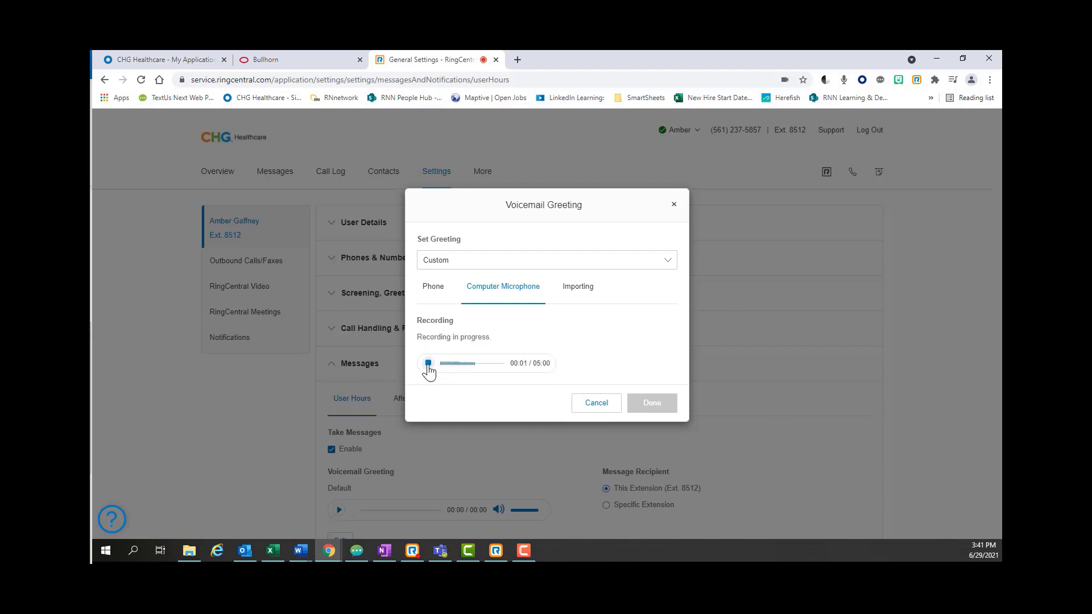
click(428, 364)
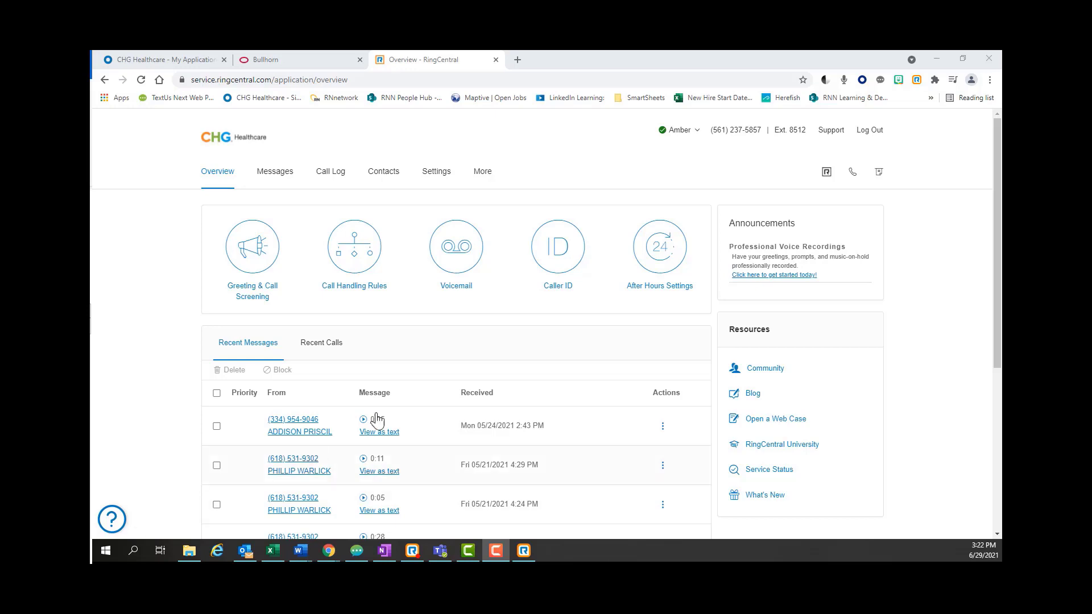
- Under Settings > Notifications > Messaging Notifications, keep advanced settings and customize Voicemail Messages notifications
click(437, 172)
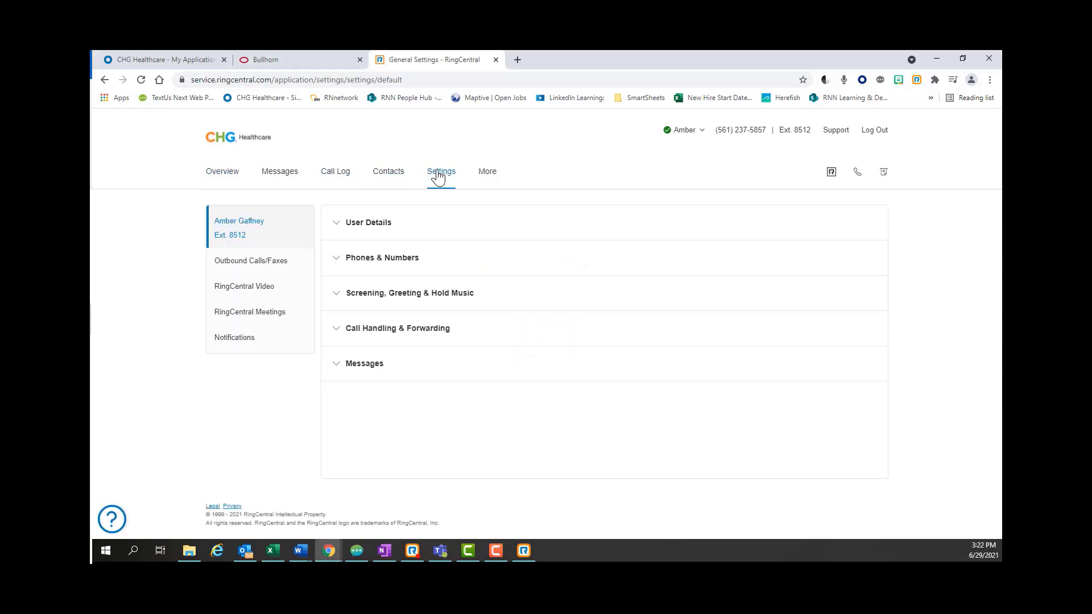
click(234, 341)
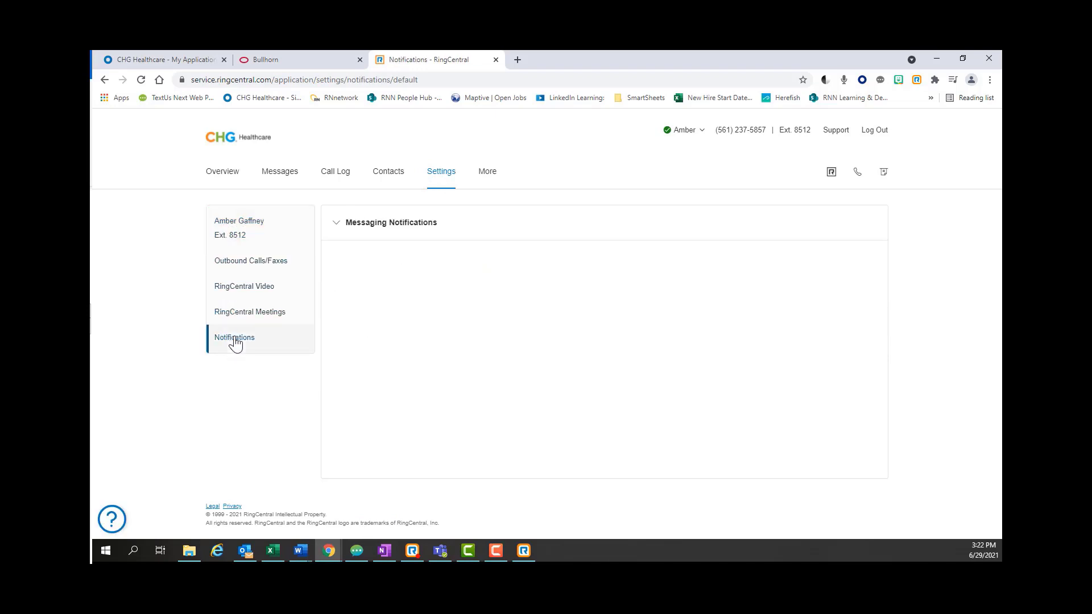
click(410, 225)
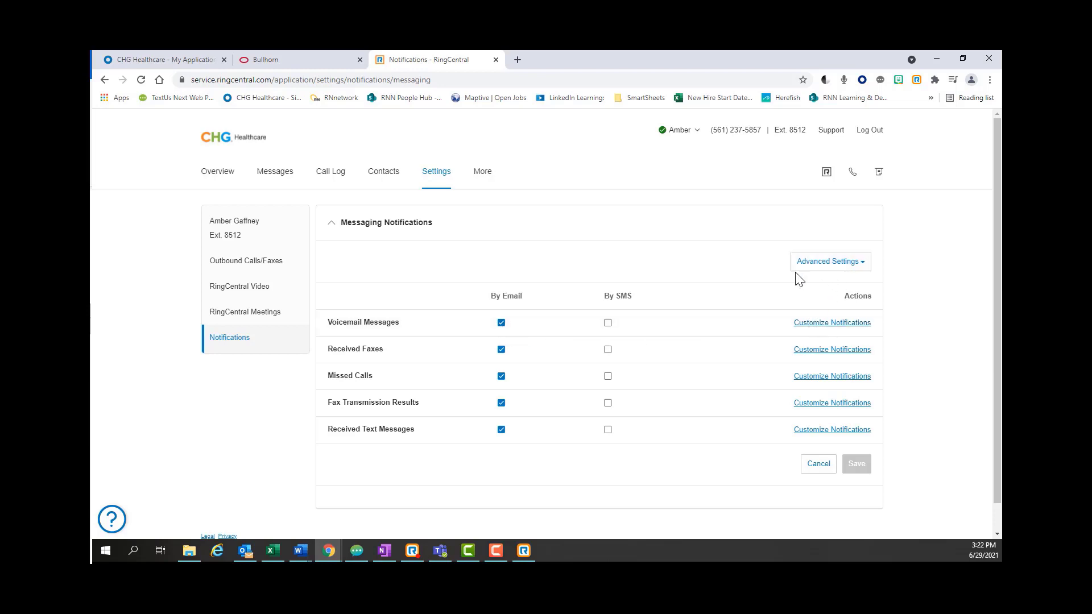
click(810, 264)
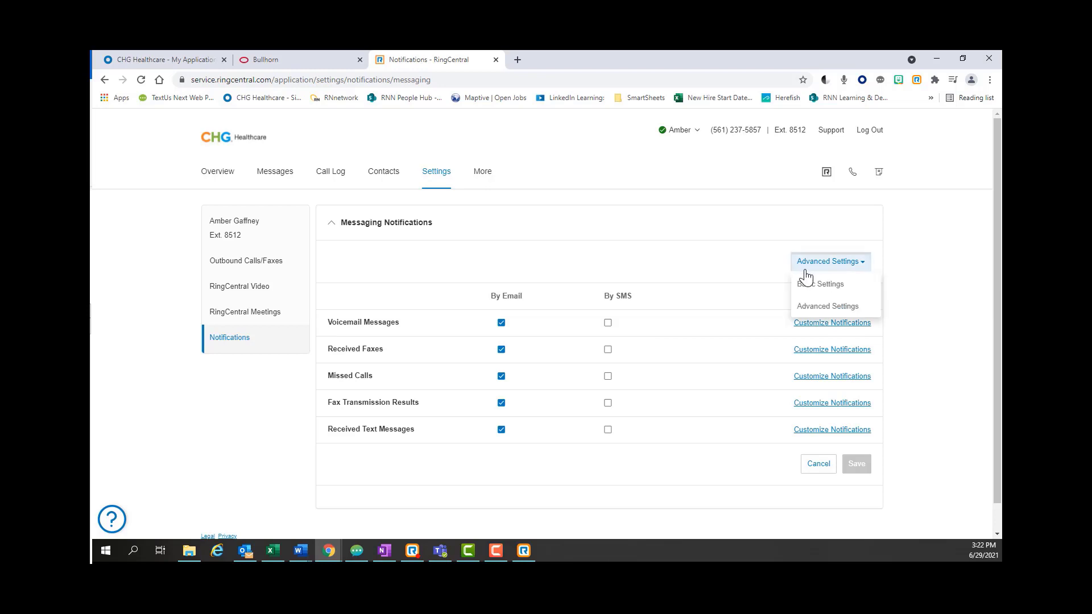
click(806, 307)
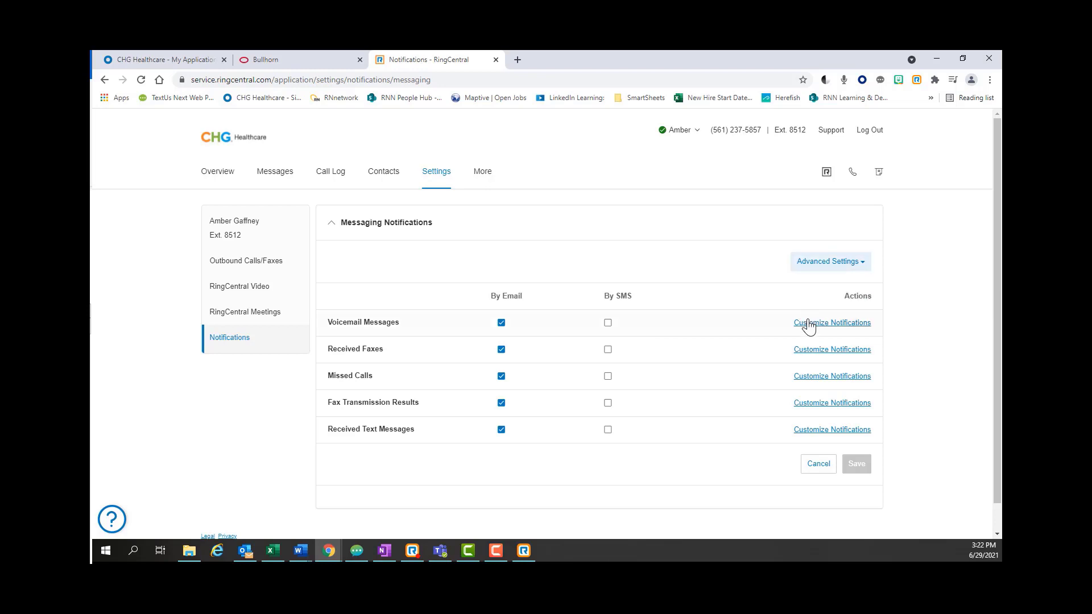
click(808, 322)
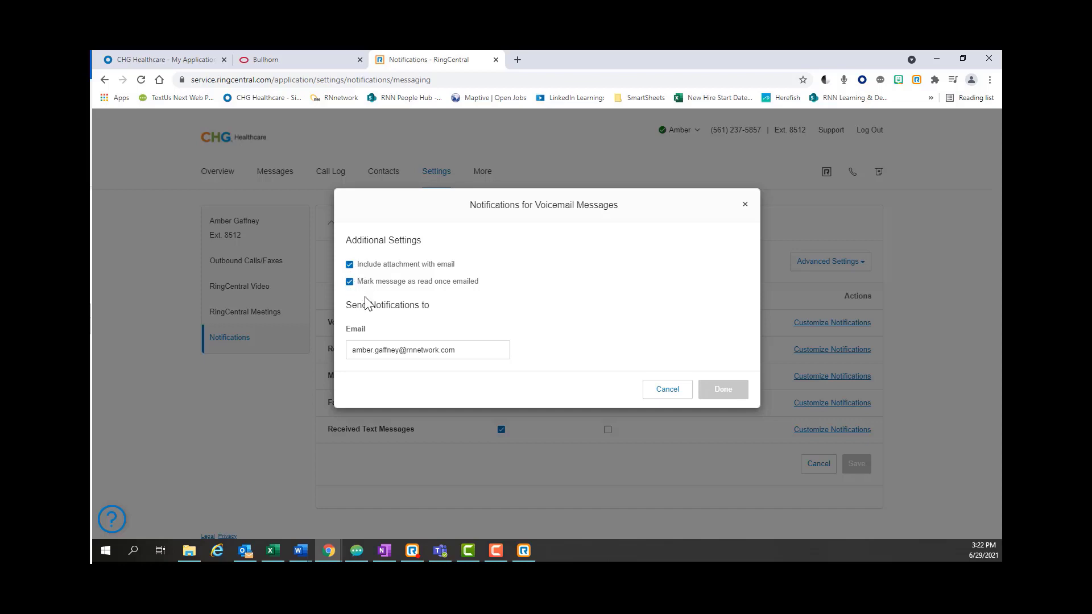
- Edit the voicemail notification email field, confirm with Done, and save Messaging Notifications
click(459, 350)
text(,)
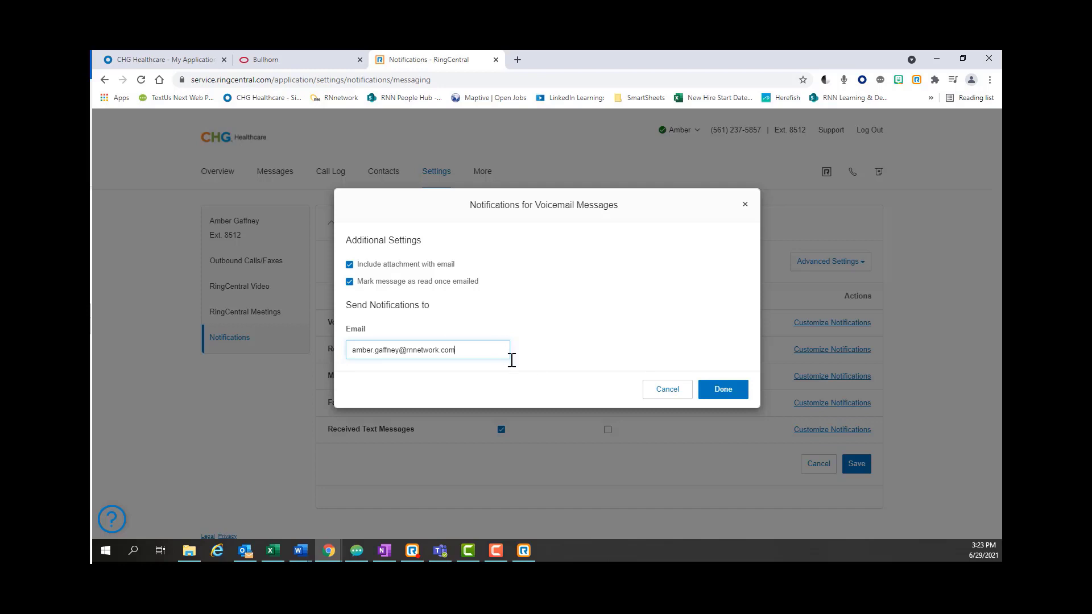
click(724, 390)
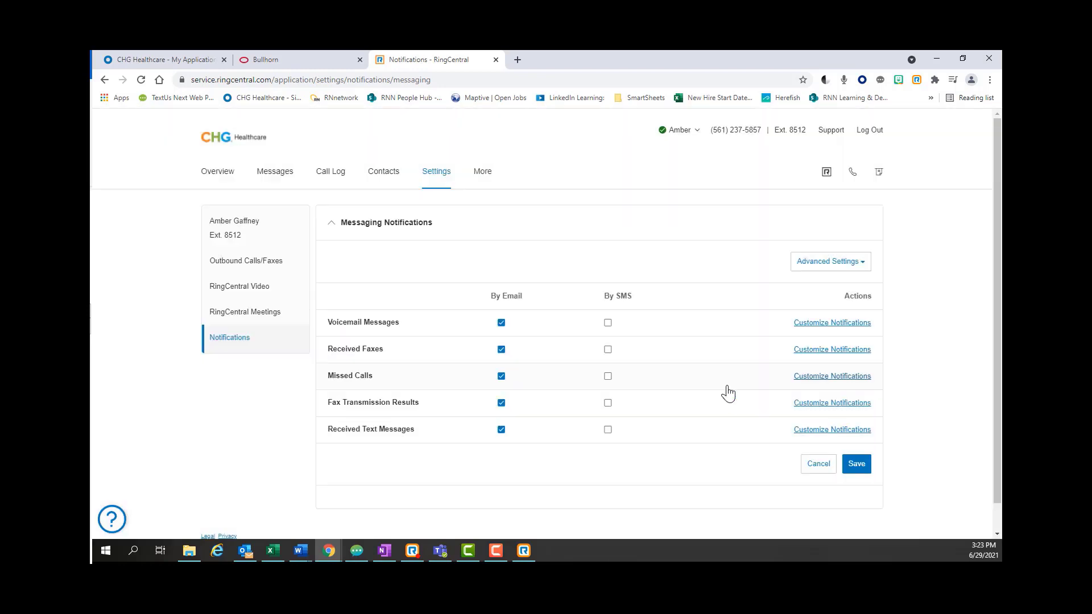
click(856, 465)
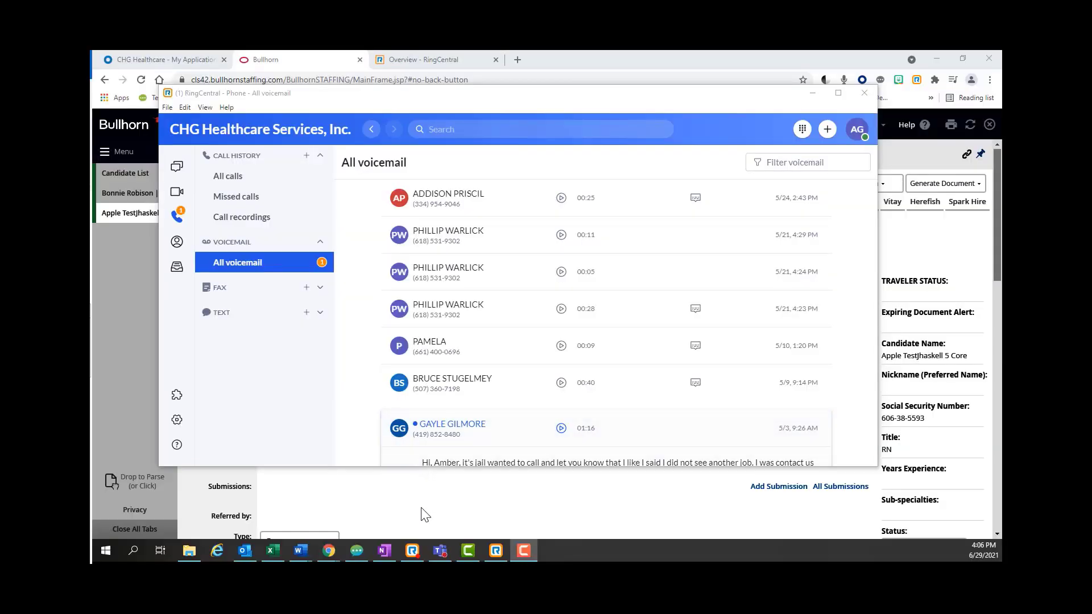
- In the desktop app's Settings, scroll Notifications and sounds to the bottom, then go to Phone
click(415, 552)
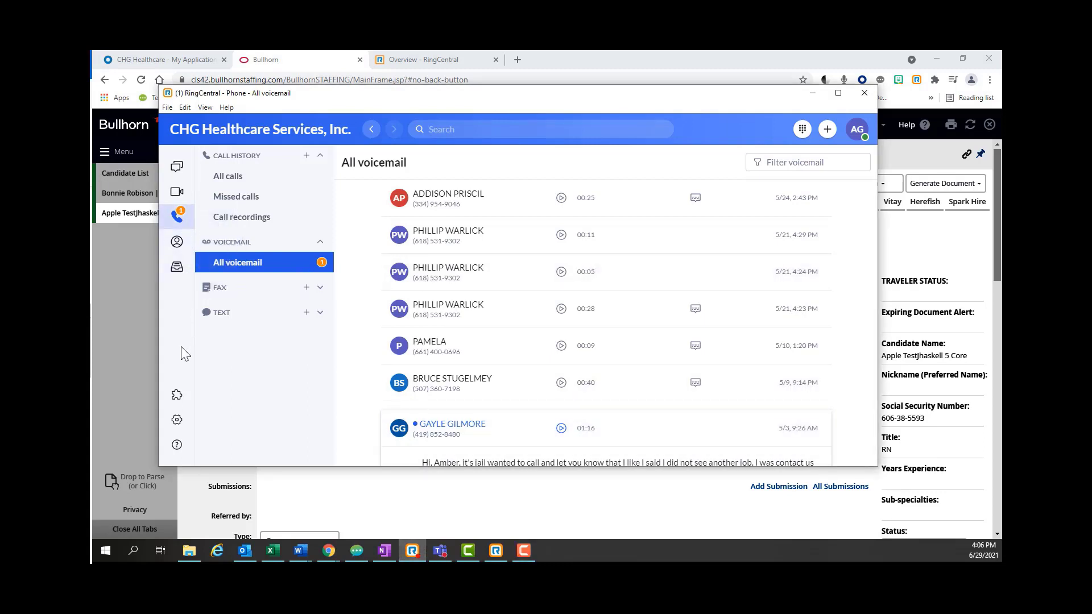
click(177, 422)
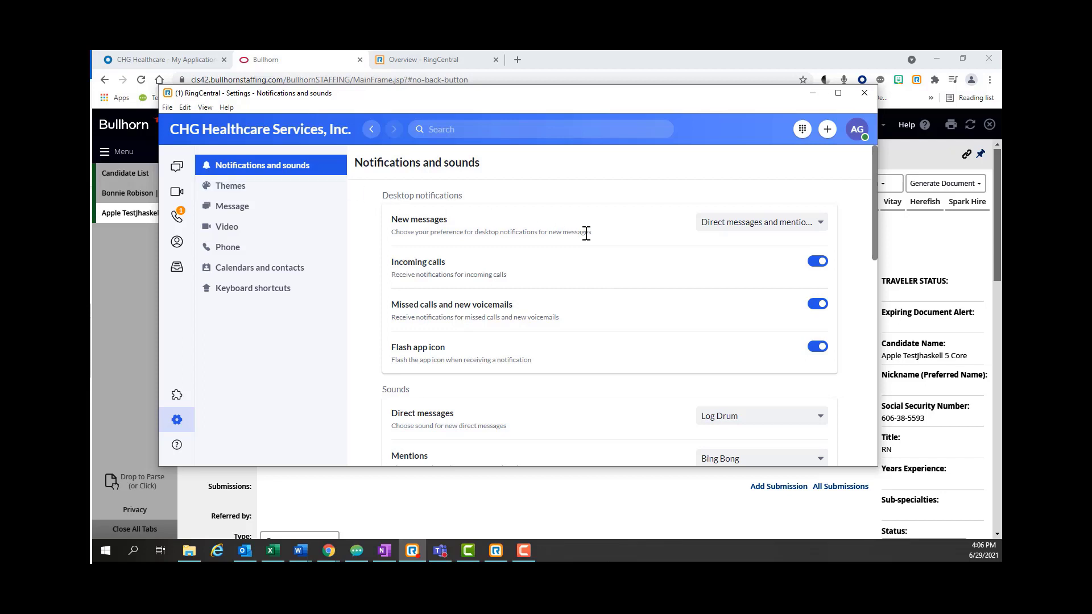
scroll(599, 268, down, 2)
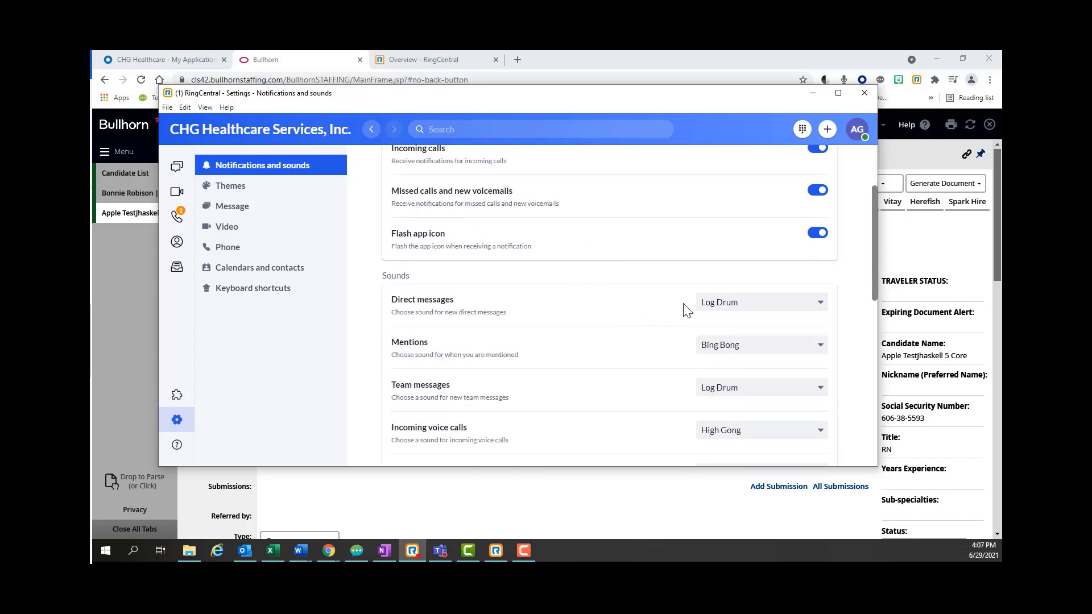
scroll(685, 311, down, 1)
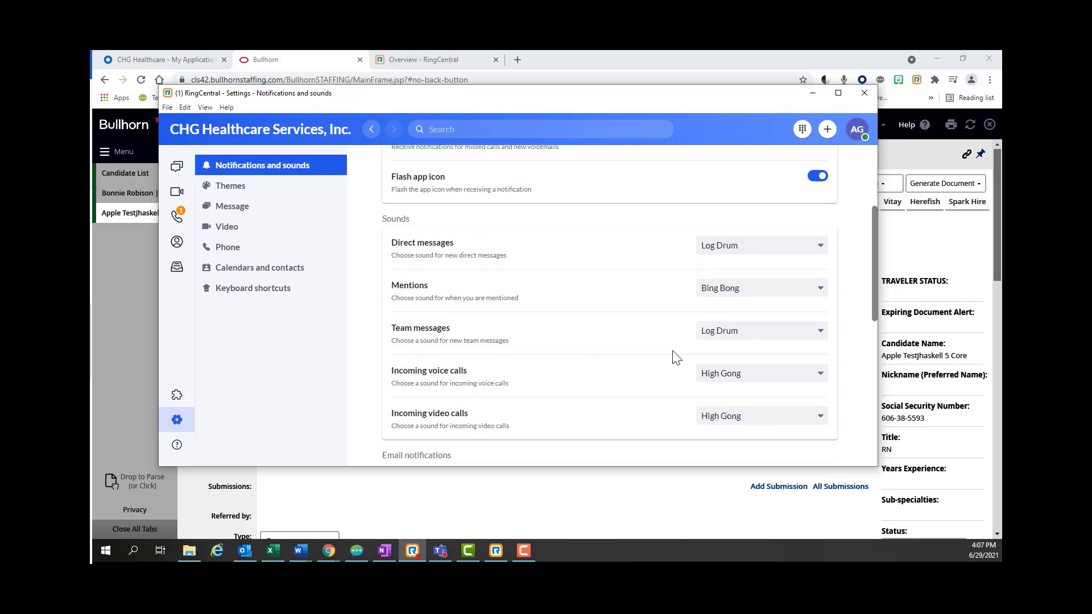
scroll(641, 353, down, 1)
scroll(640, 352, down, 2)
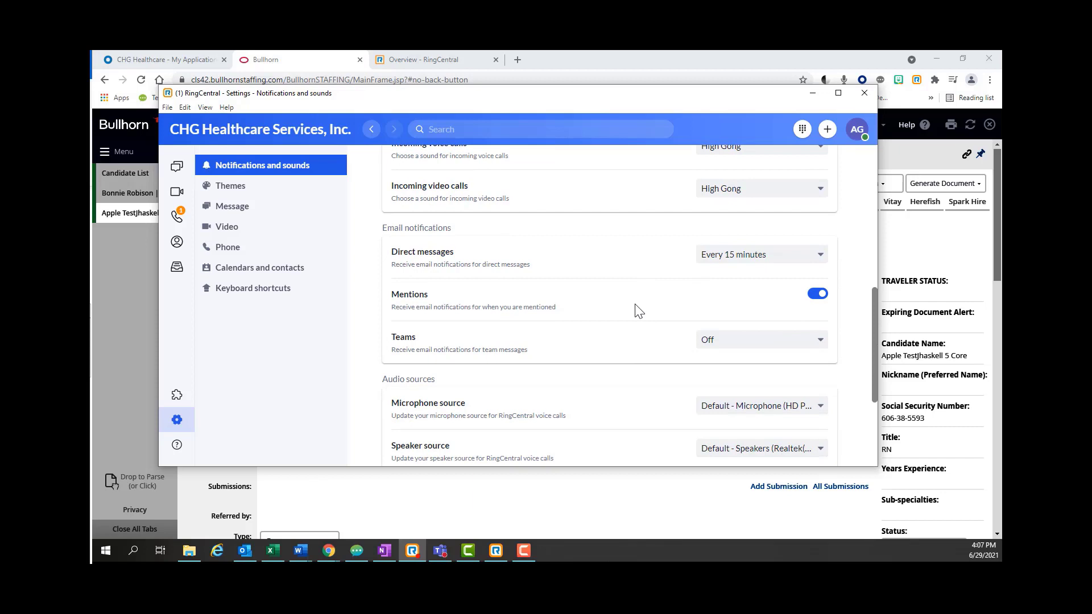
scroll(640, 318, down, 2)
scroll(637, 310, down, 1)
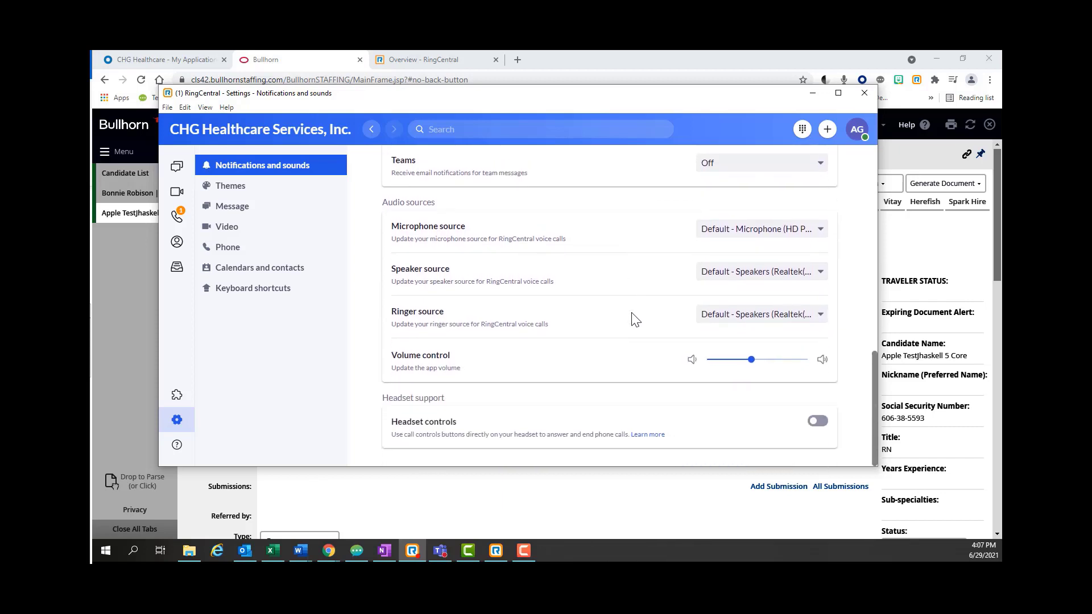
click(228, 252)
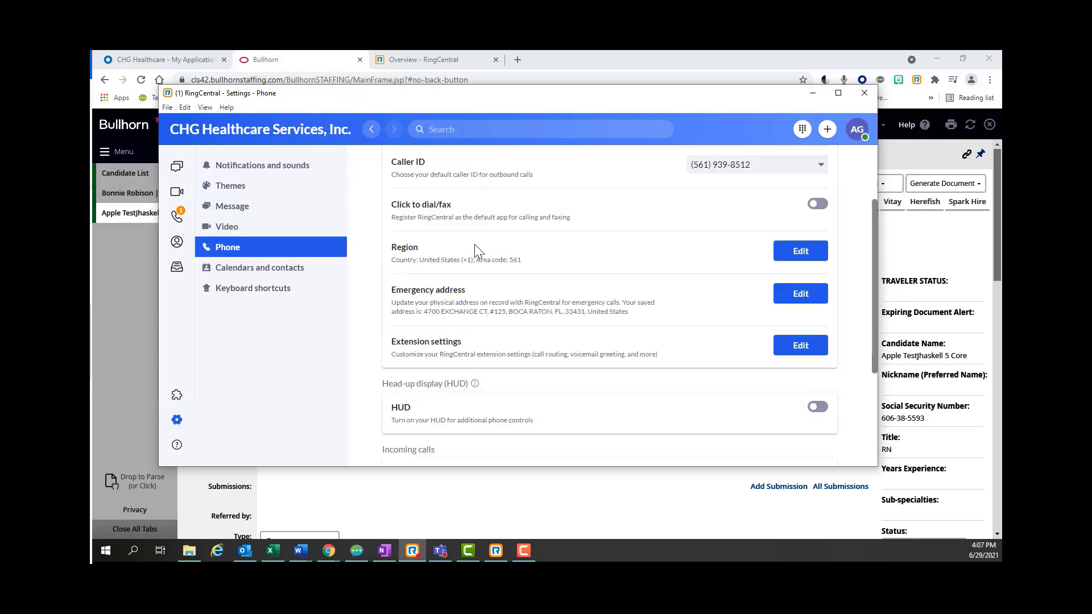
- Scroll the Phone settings down to Incoming calls and open Call forwarding for editing
scroll(475, 244, up, 2)
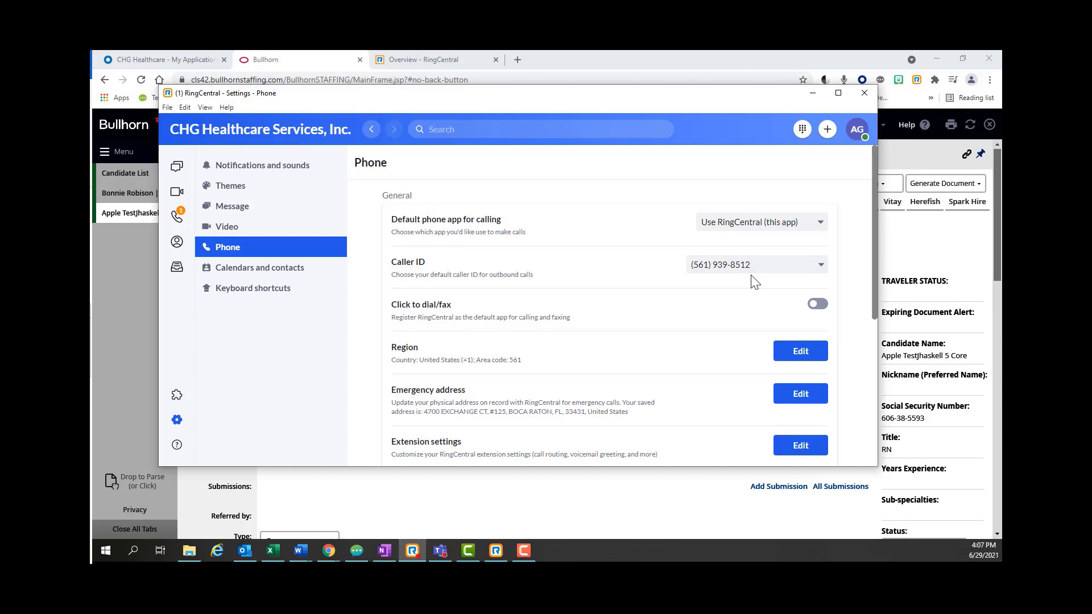
scroll(578, 292, down, 2)
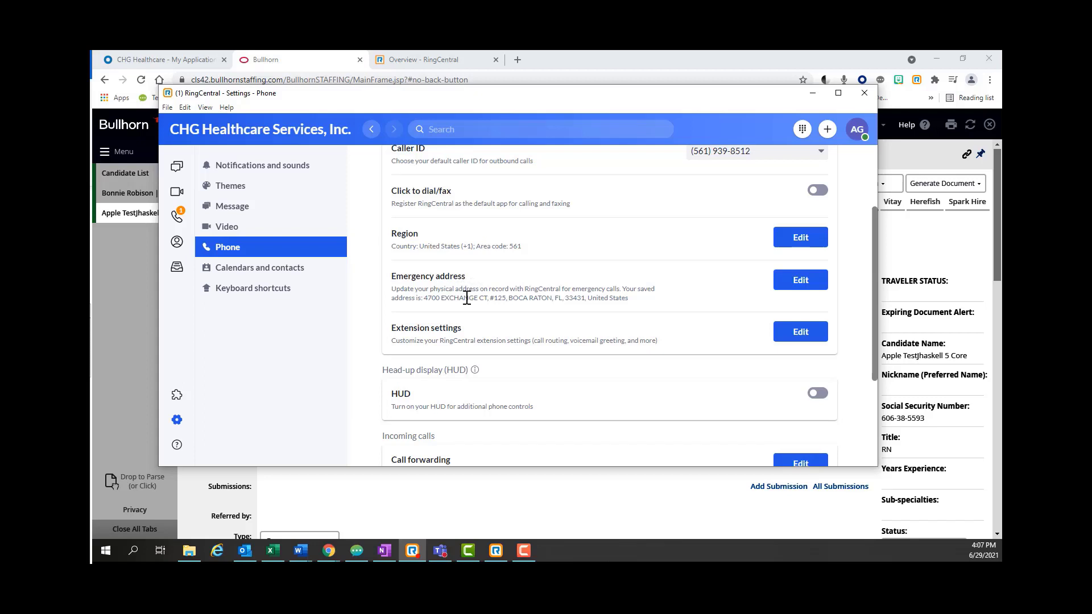
scroll(602, 300, down, 1)
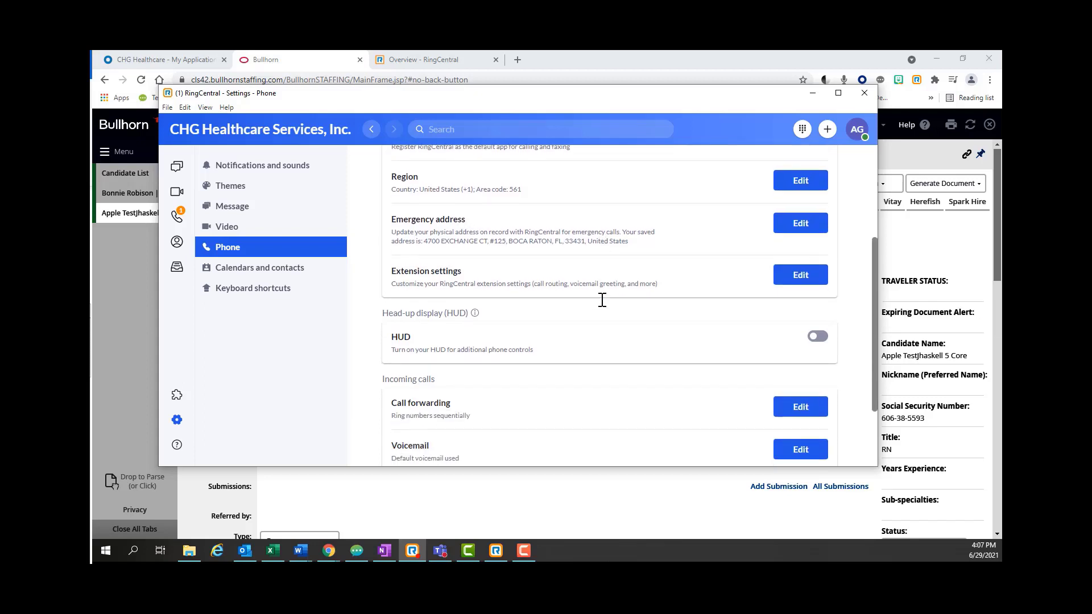
scroll(602, 300, down, 2)
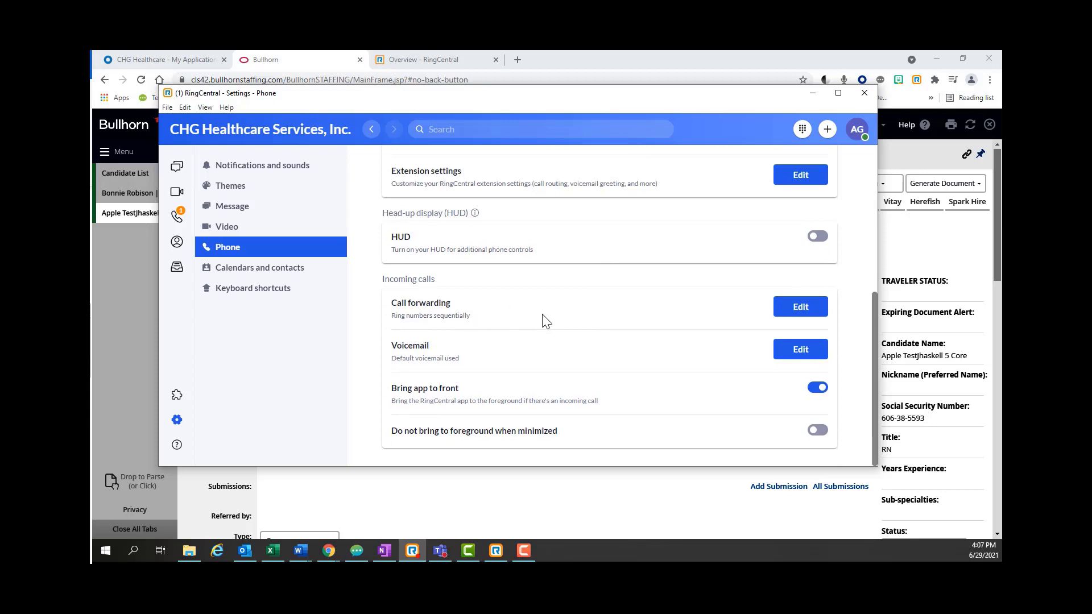
click(800, 316)
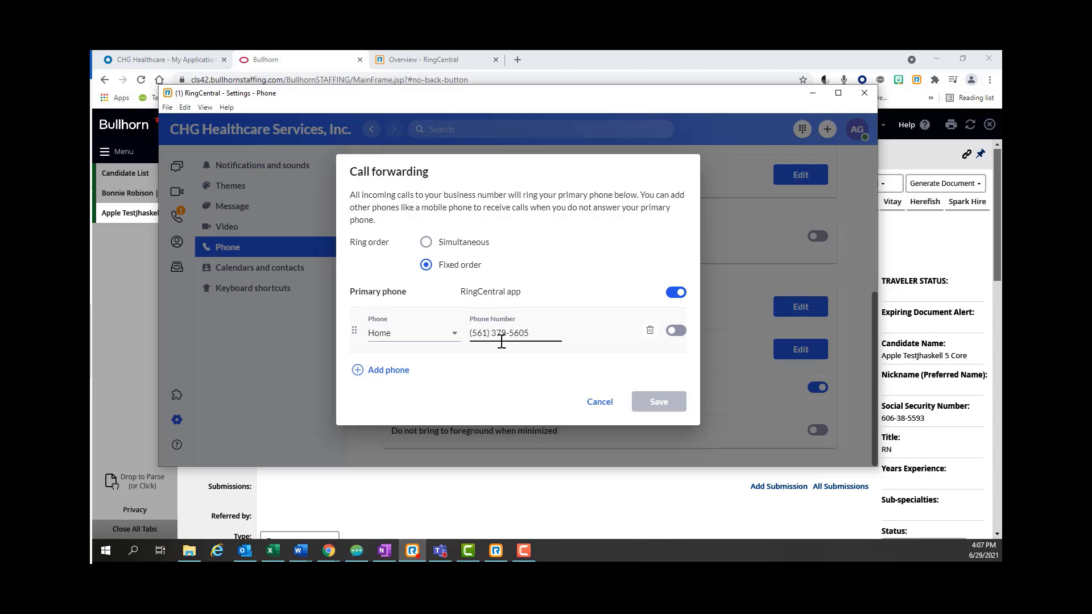
- Add a Work forwarding phone and switch on Home, then cancel without saving
click(358, 371)
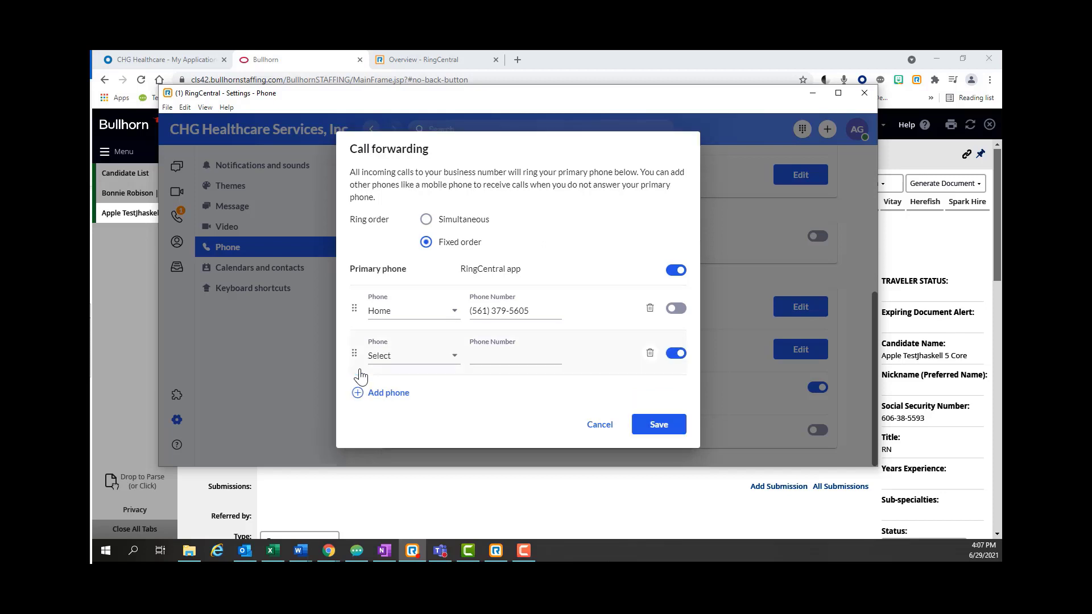
click(394, 357)
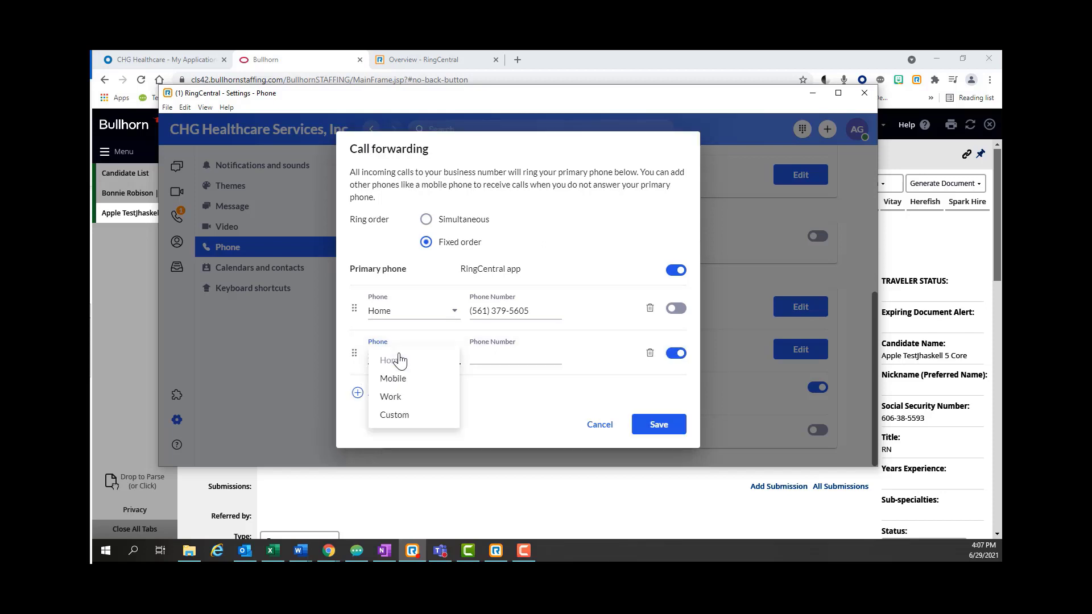
click(401, 398)
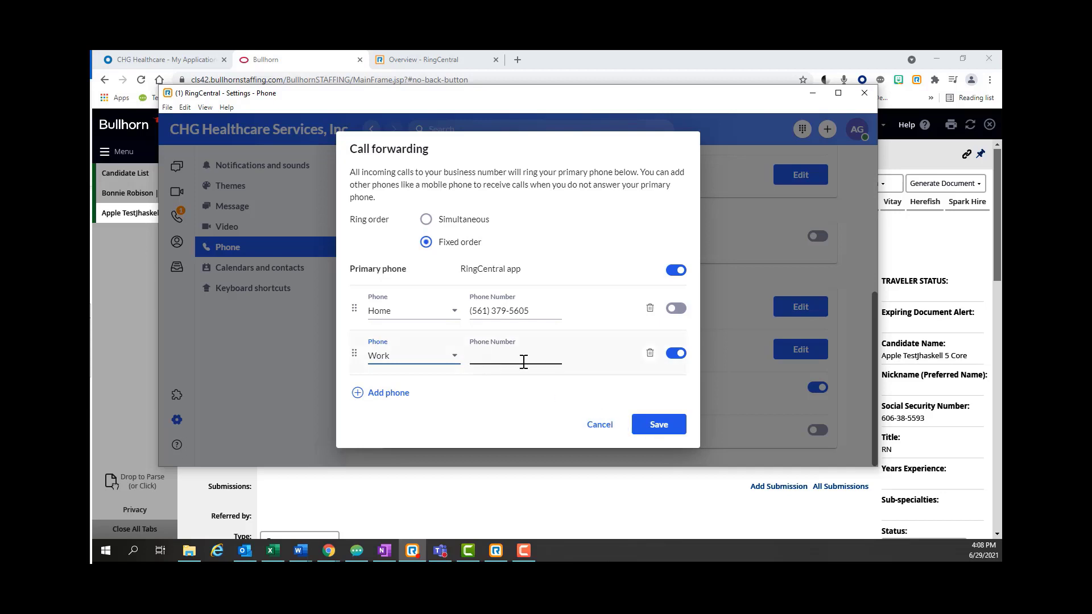
click(677, 309)
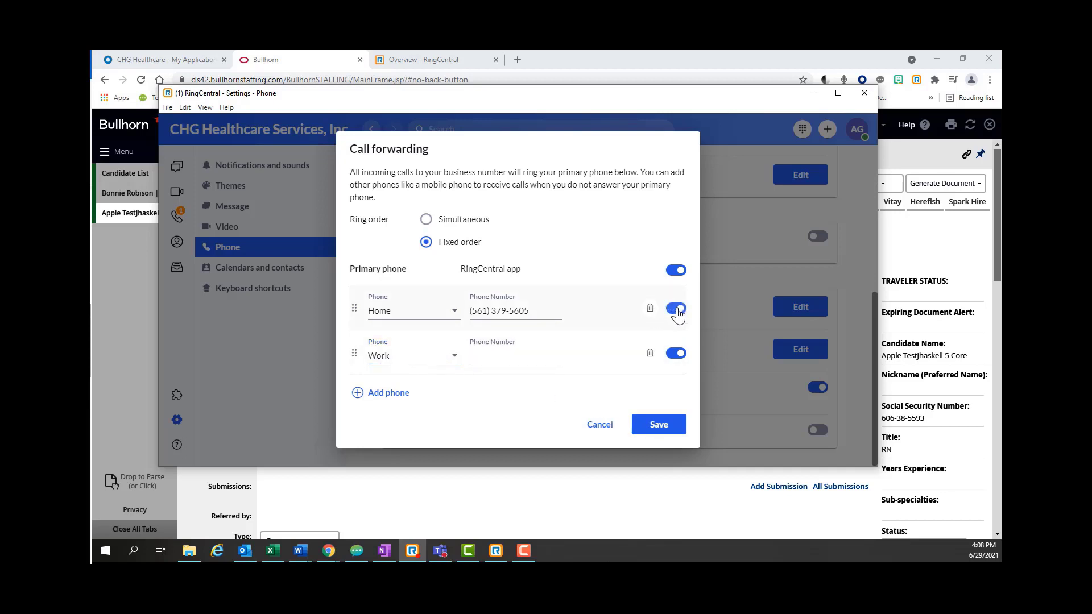
click(601, 425)
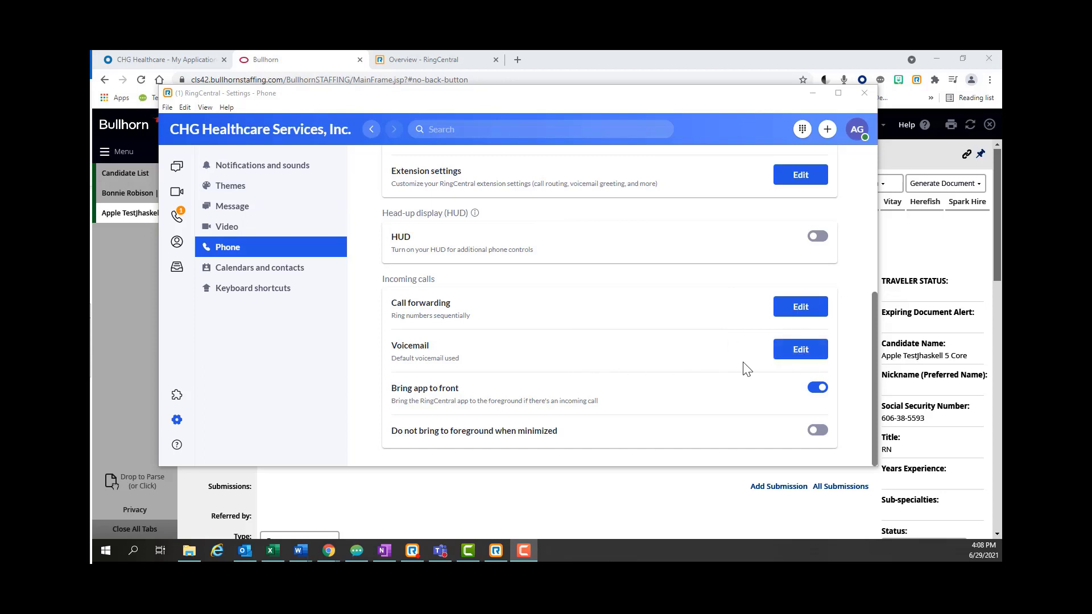
- Check the voicemail greeting types, then browse the Video, Message, Phone and Contacts sections
click(805, 353)
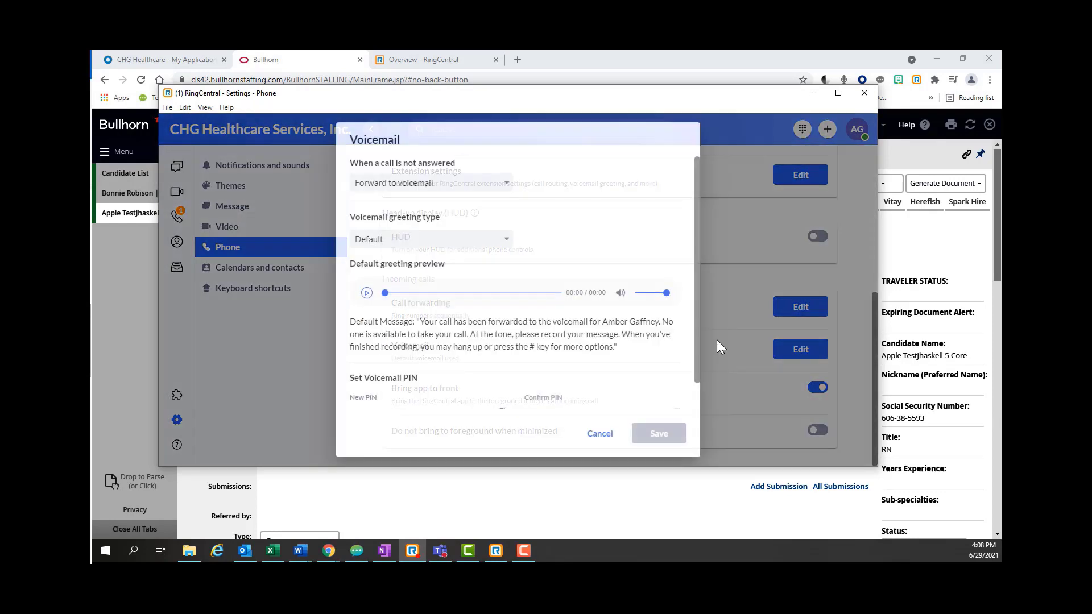
click(447, 240)
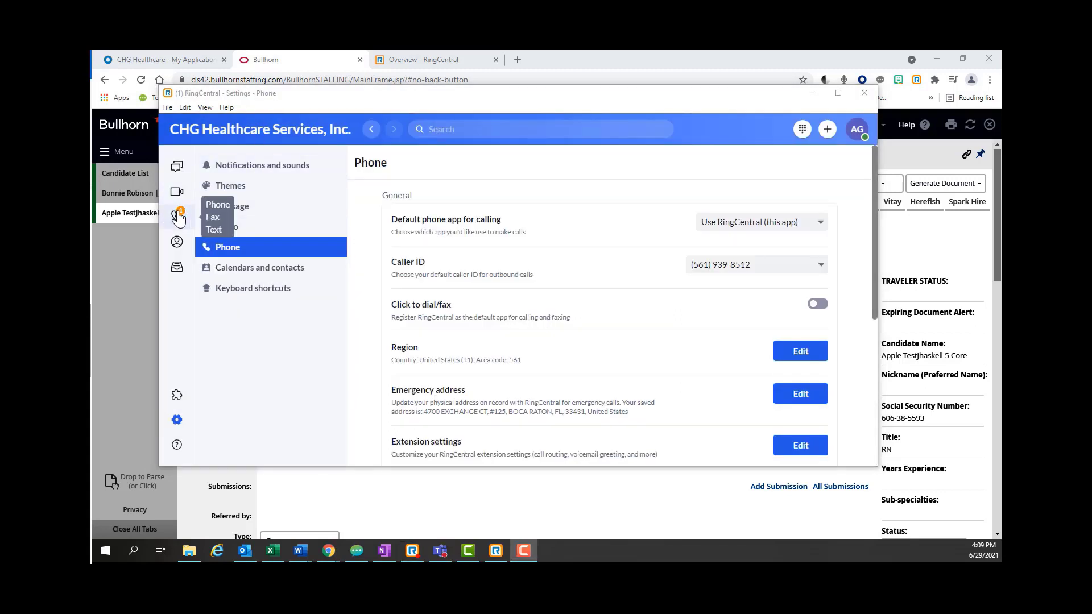
click(177, 194)
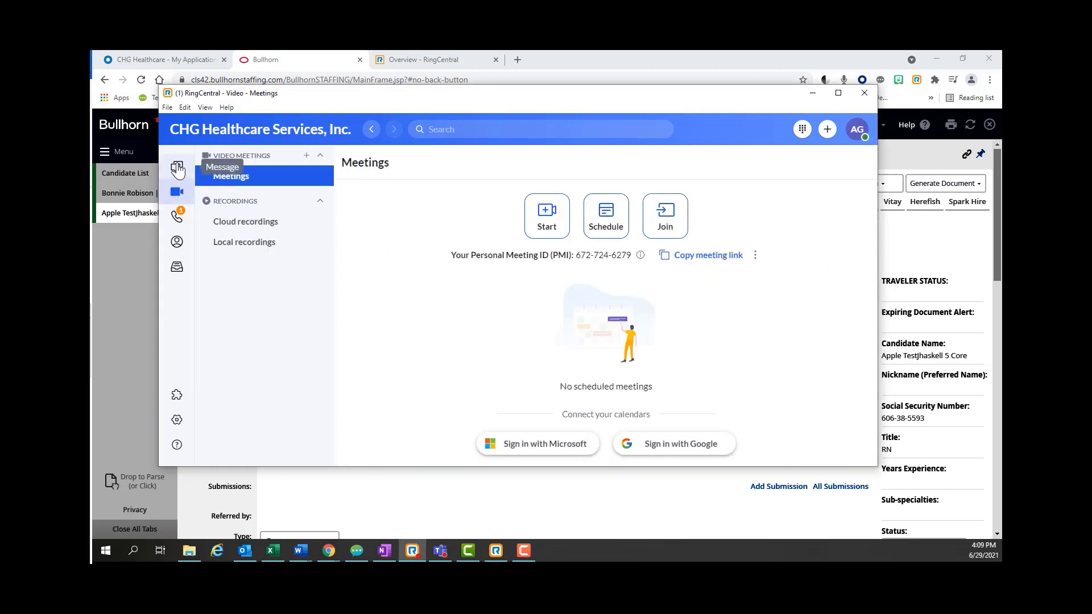
click(178, 168)
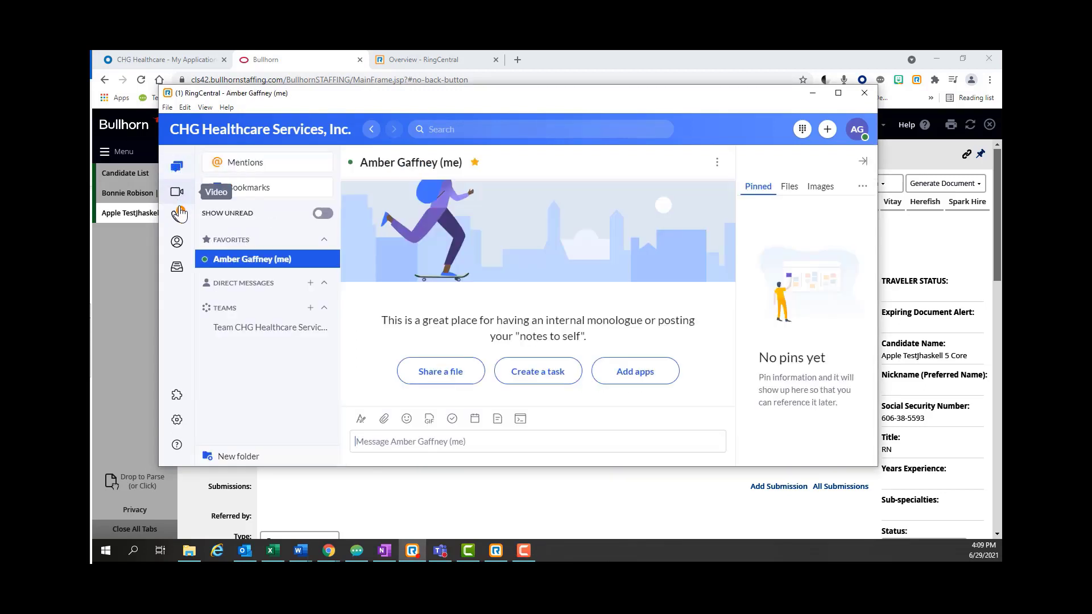
click(180, 217)
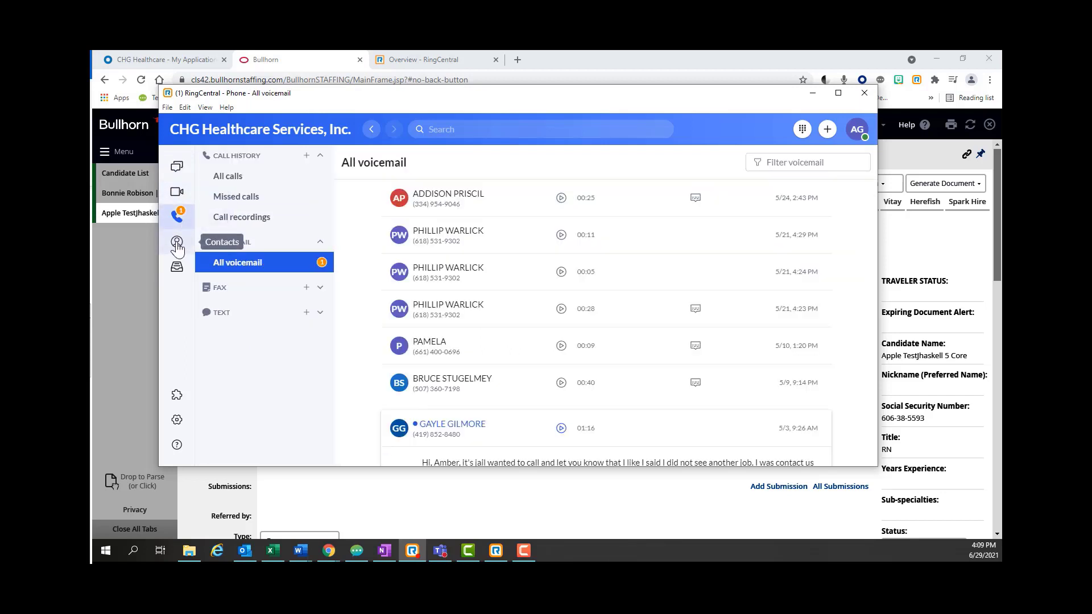
click(177, 243)
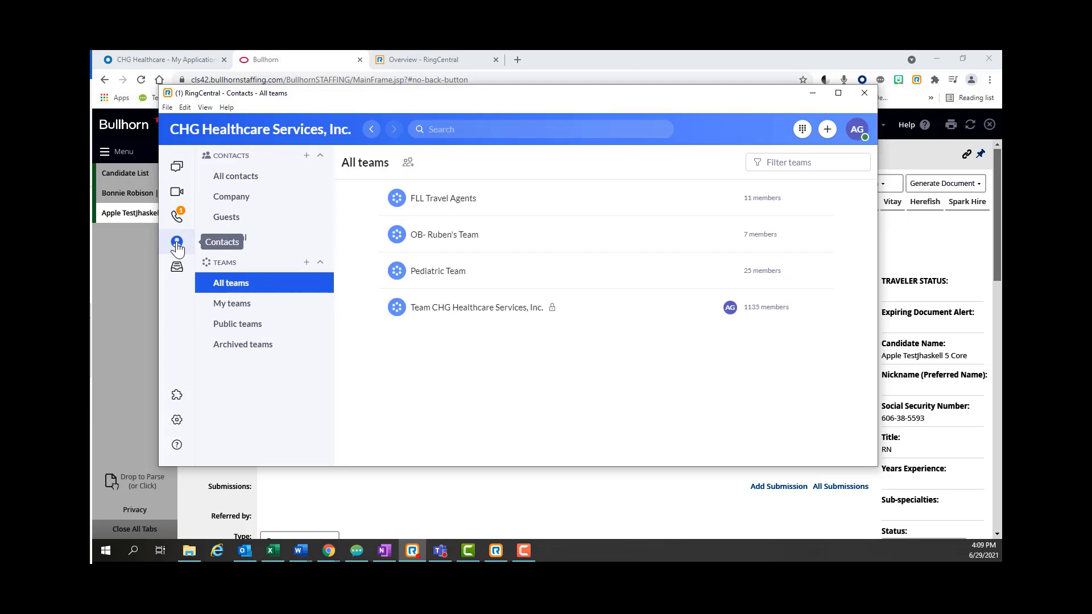